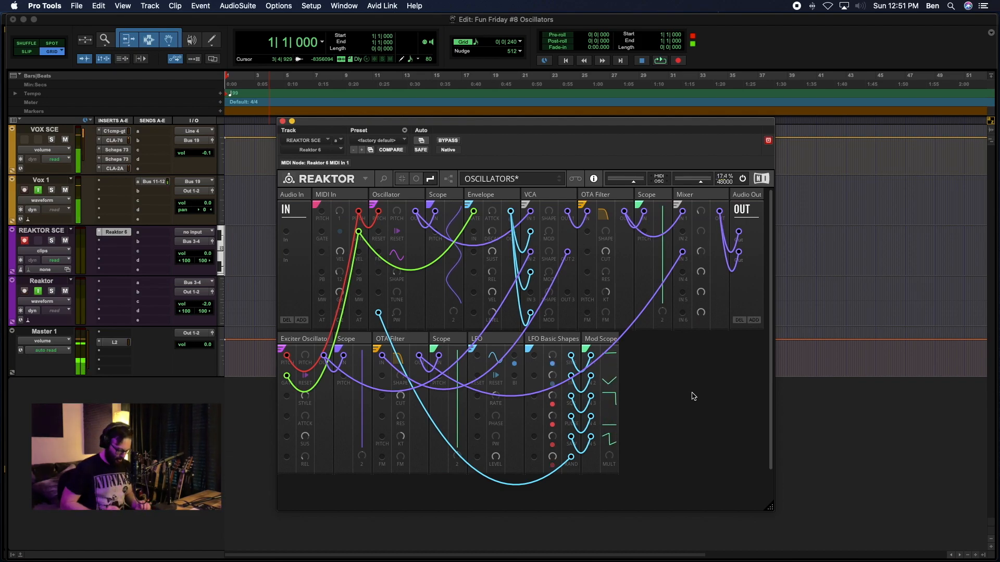
Search the blocks for "nano Oscillator" and add the Toy Box Nano Pack OSC-Nano FM Oscillator to the second row.
double_click(656, 405)
type("nano")
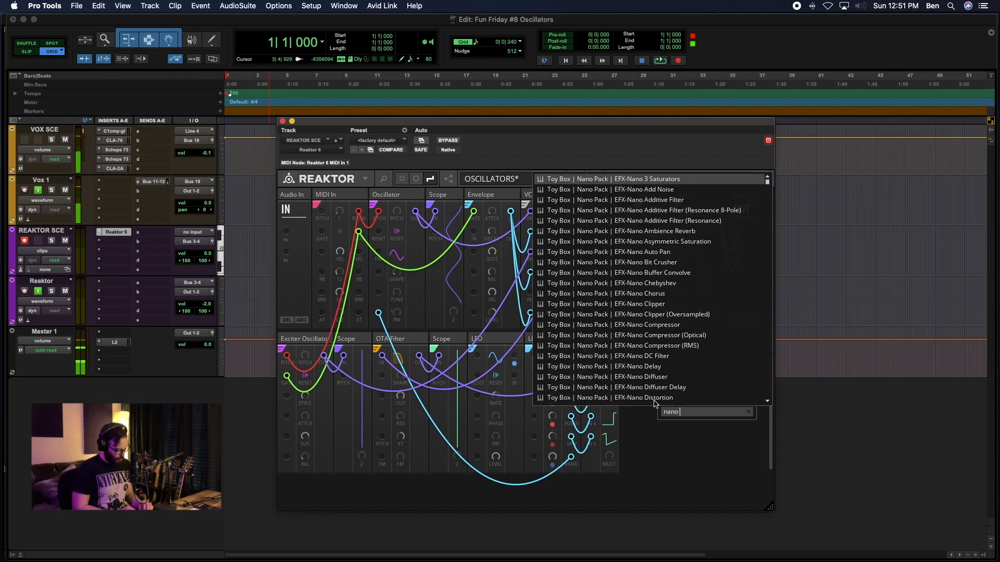
type(" Oscillator")
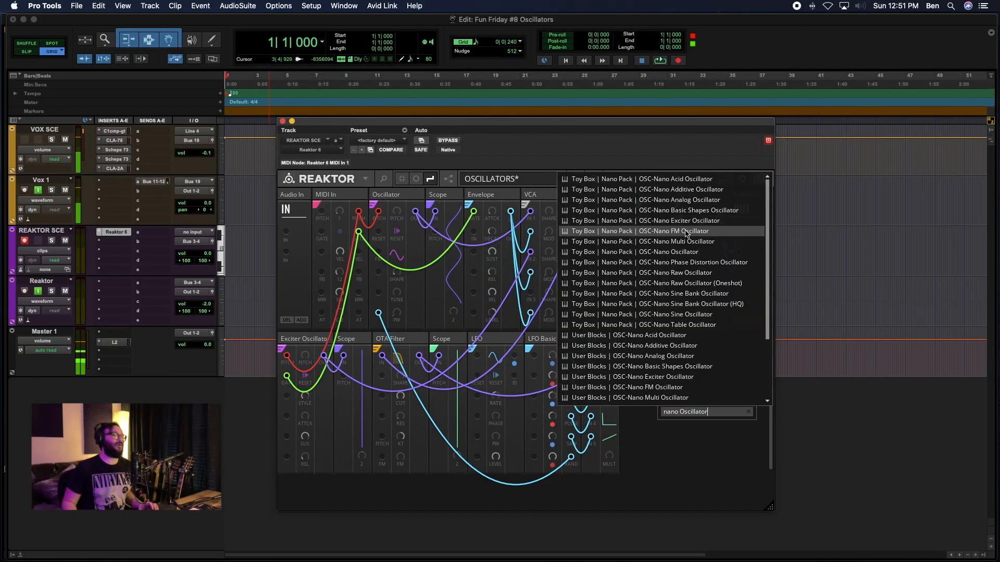
left_click(686, 236)
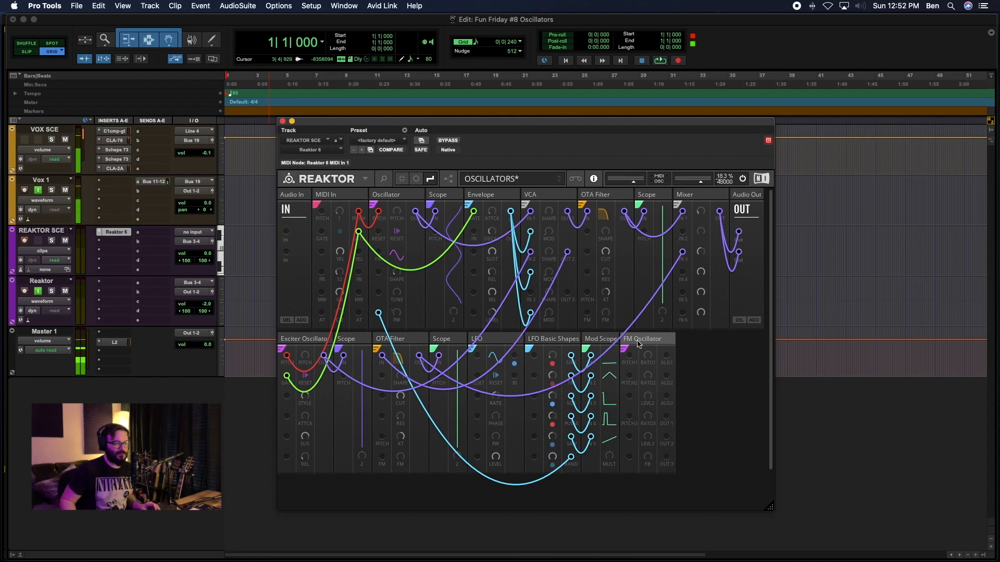
Move the FM Oscillator to the start of the second row and delete the Exciter Oscillator.
left_click(303, 340)
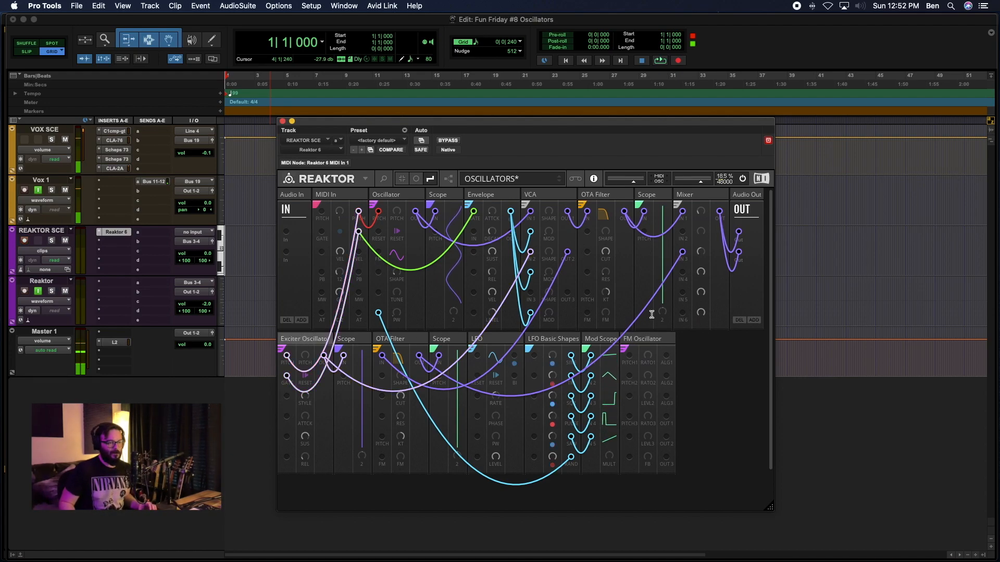
left_click(657, 339)
key("Delete")
left_click_drag(250, 368, 302, 348)
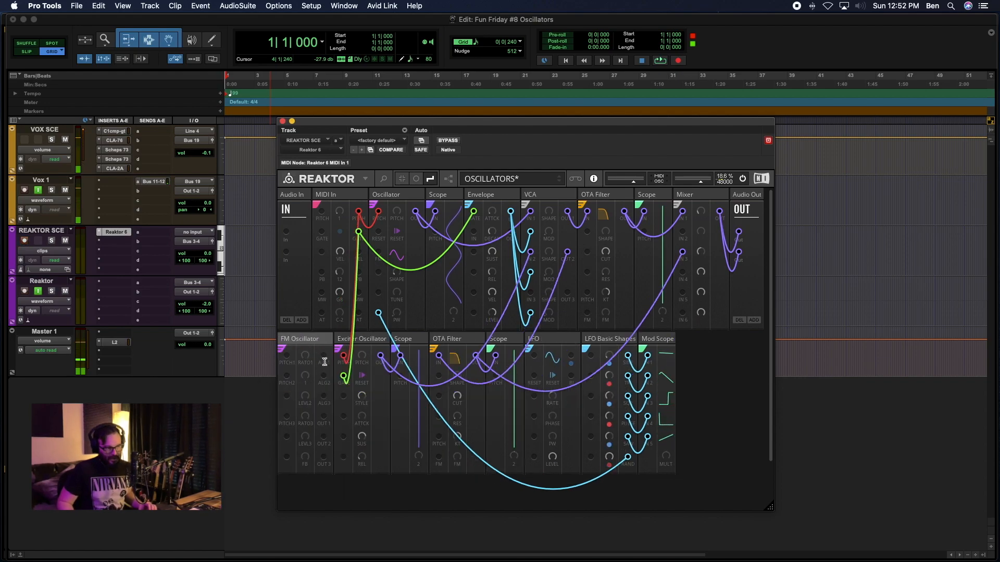
right_click(361, 339)
left_click(380, 362)
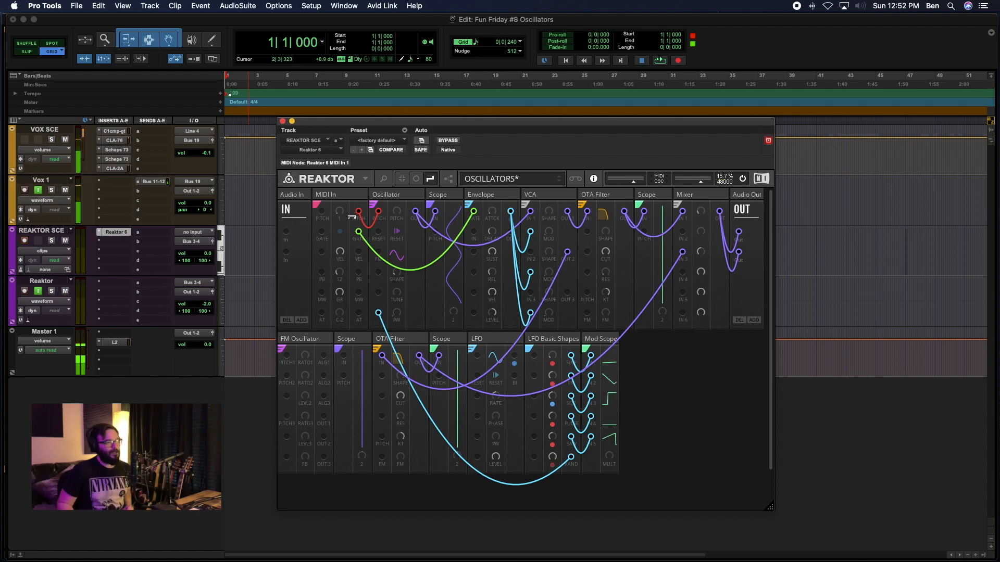
Connect the MIDI In pitch output to the FM Oscillator's PITCH1, PITCH2 and PITCH3 inputs with red wires, and hide the wires.
left_click_drag(359, 211, 287, 356)
right_click(289, 360)
mouse_move(312, 361)
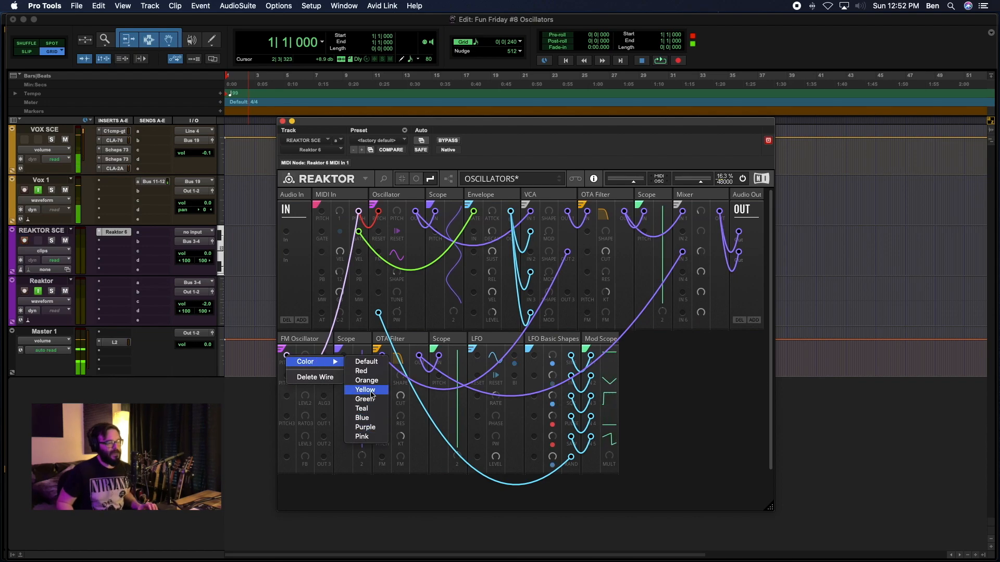
left_click(362, 370)
left_click_drag(359, 212, 287, 378)
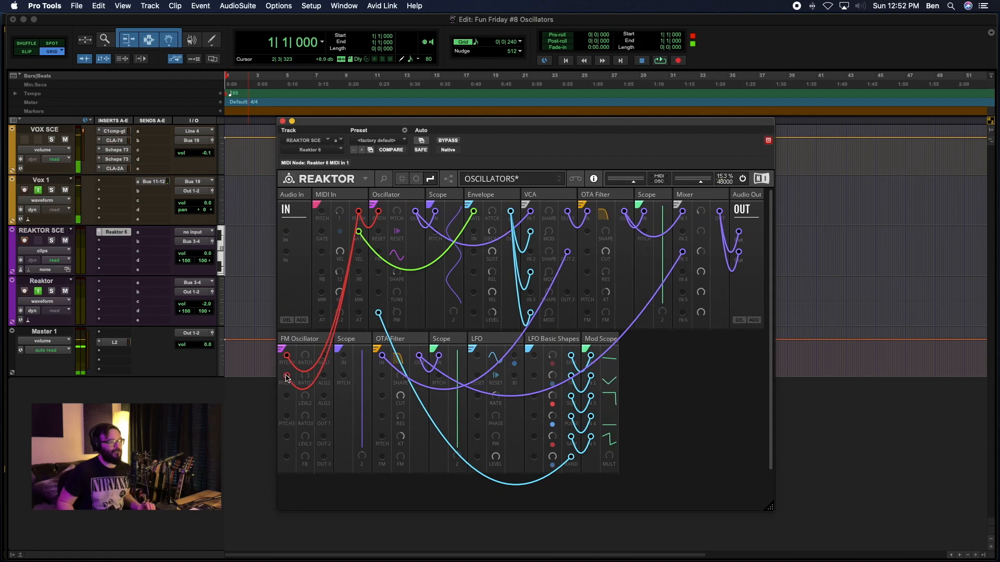
left_click_drag(358, 212, 286, 417)
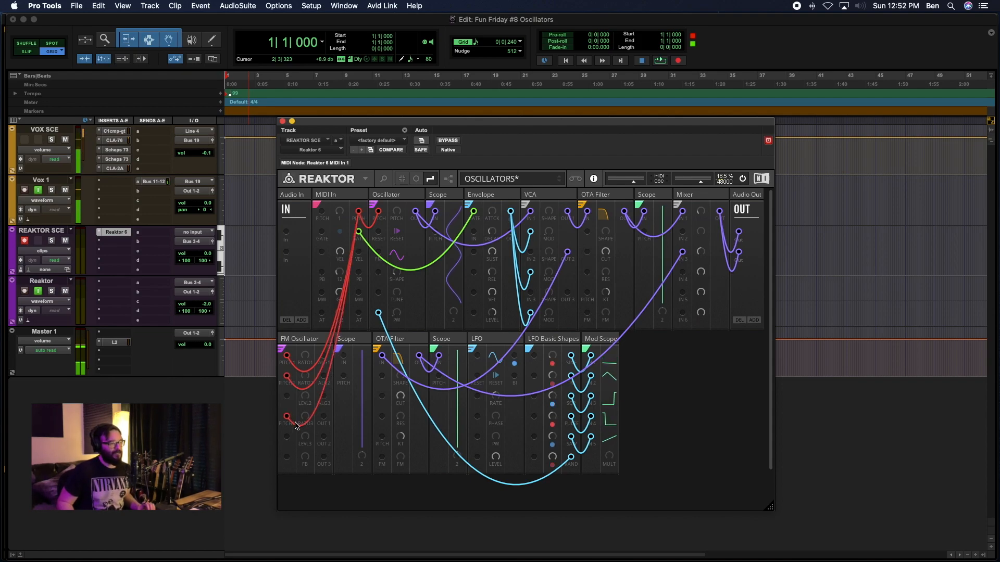
left_click(416, 179)
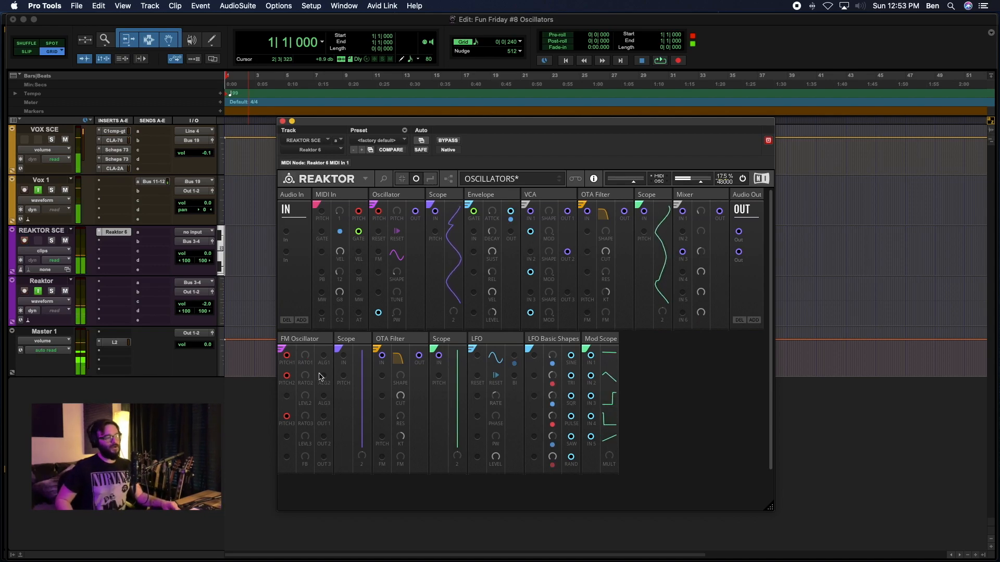
Add a Toy Box UTL-Nano Mixer block and place it directly after the FM Oscillator.
double_click(705, 391)
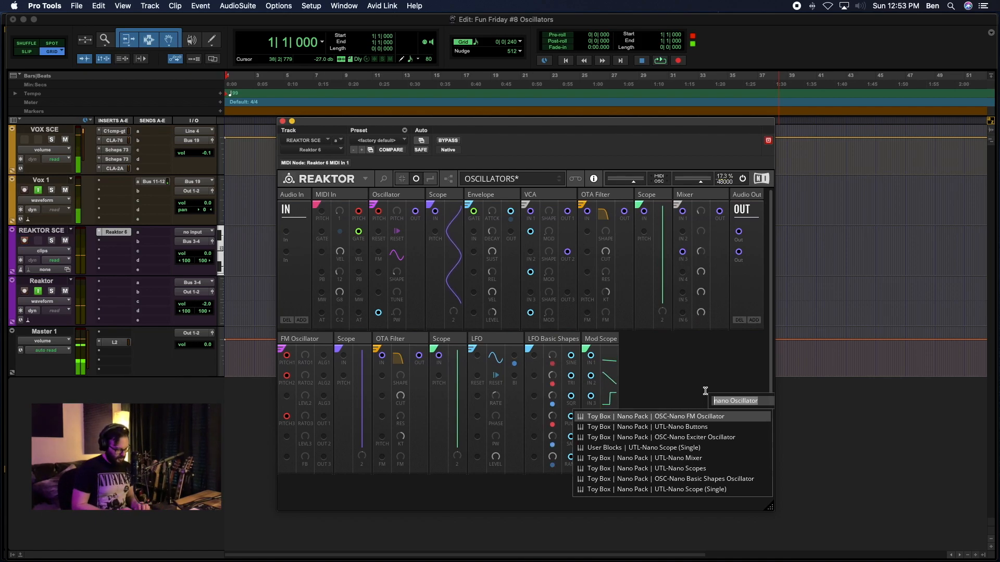
type("nano ")
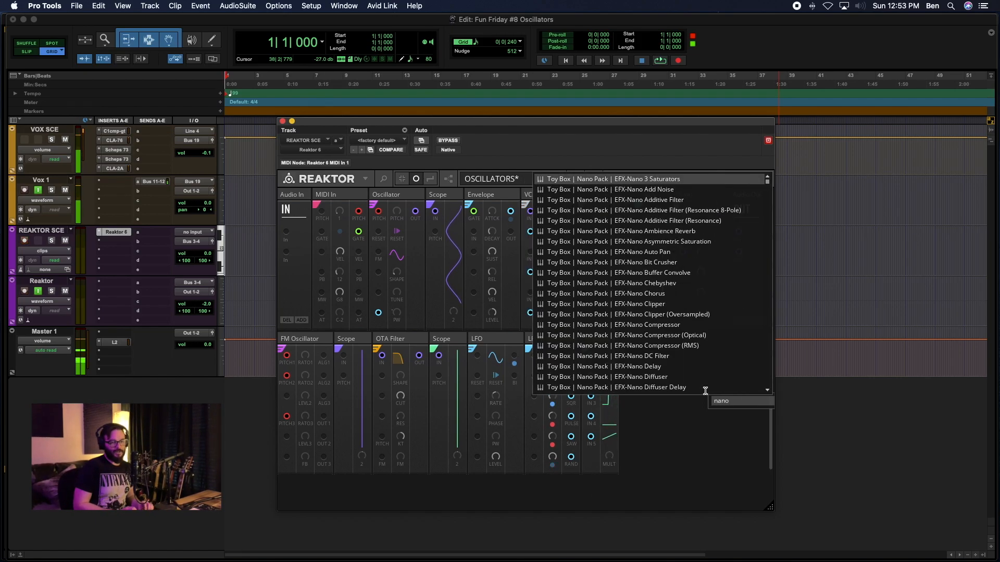
type("mixer")
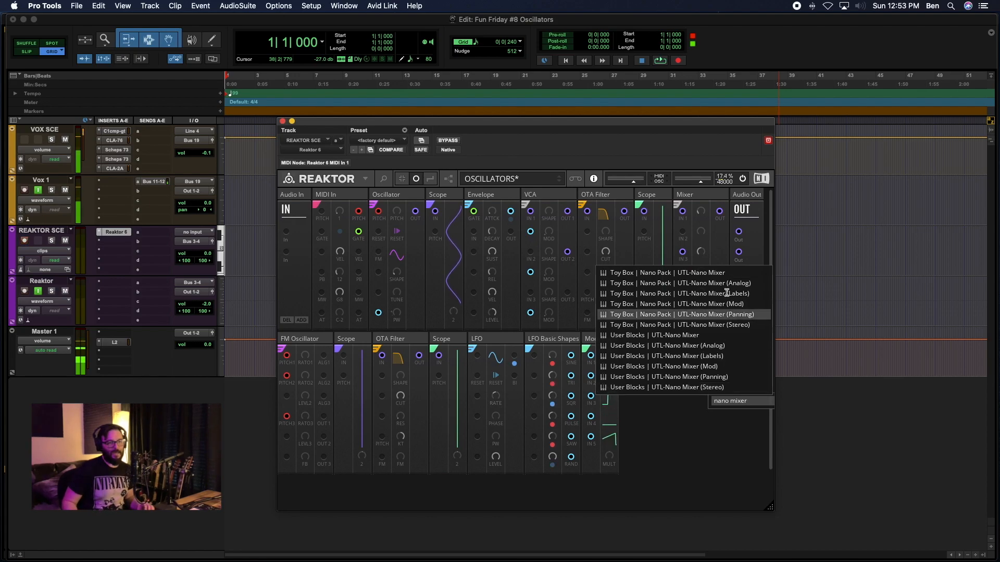
left_click(725, 356)
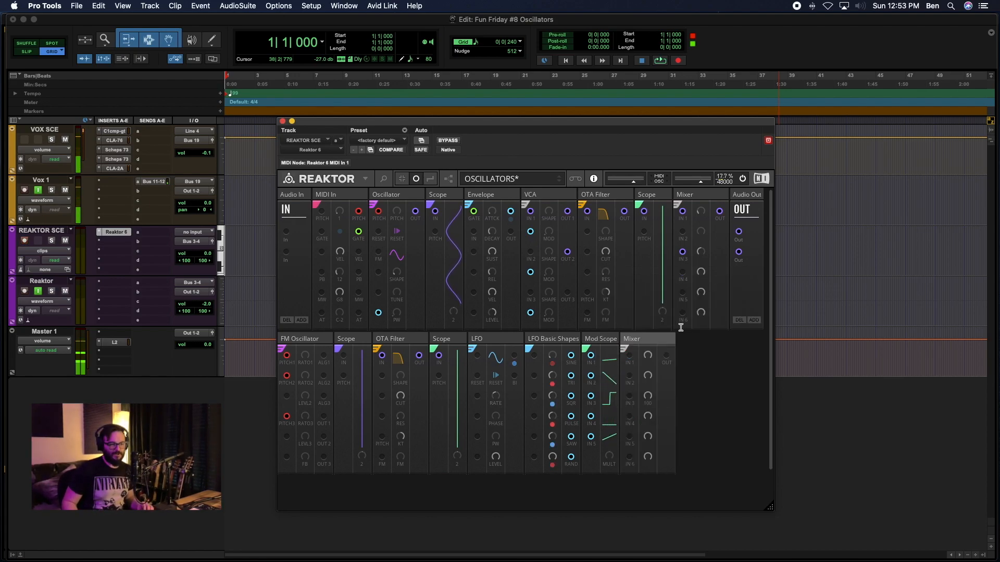
left_click_drag(661, 339, 342, 346)
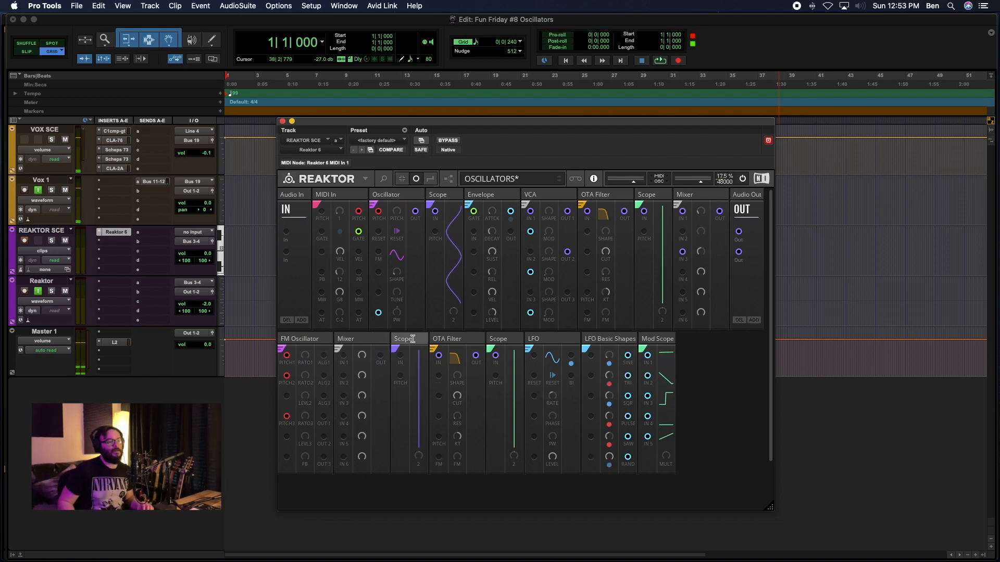
Add a Toy Box UTL-Nano Scopes block between the FM Oscillator and the Mixer, and wire ALG1 to its first input.
double_click(723, 356)
type("nano Scope")
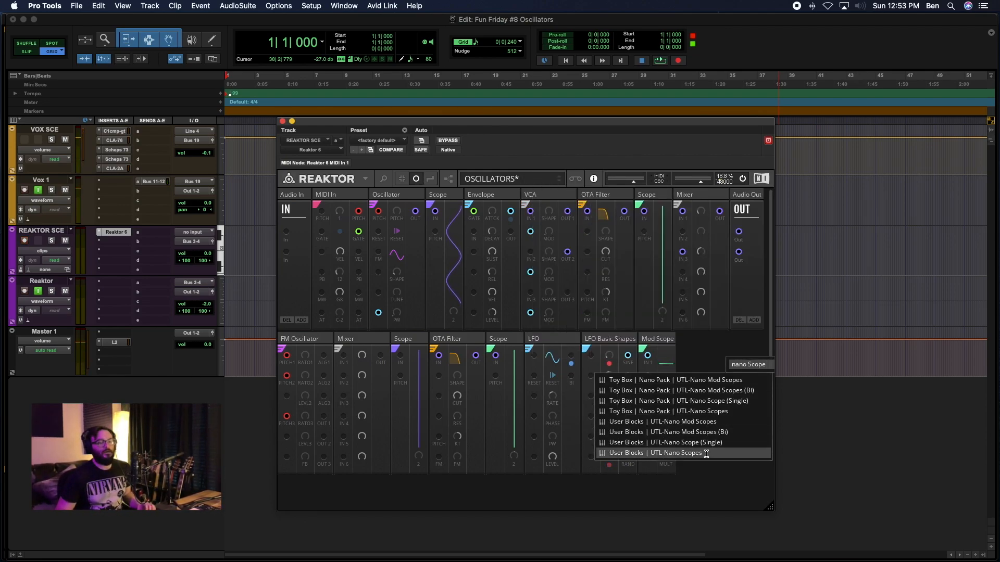
left_click(717, 411)
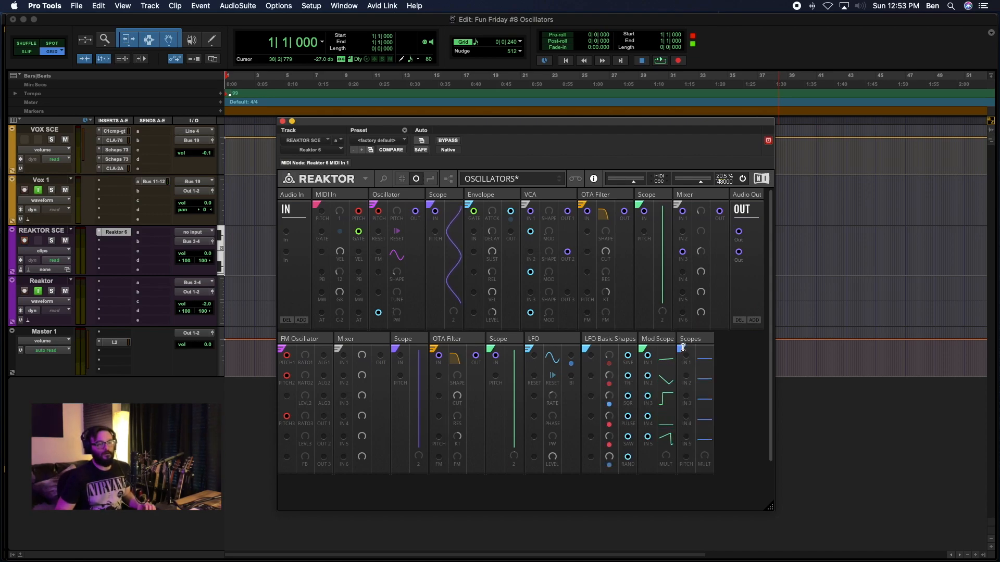
left_click_drag(682, 348, 343, 361)
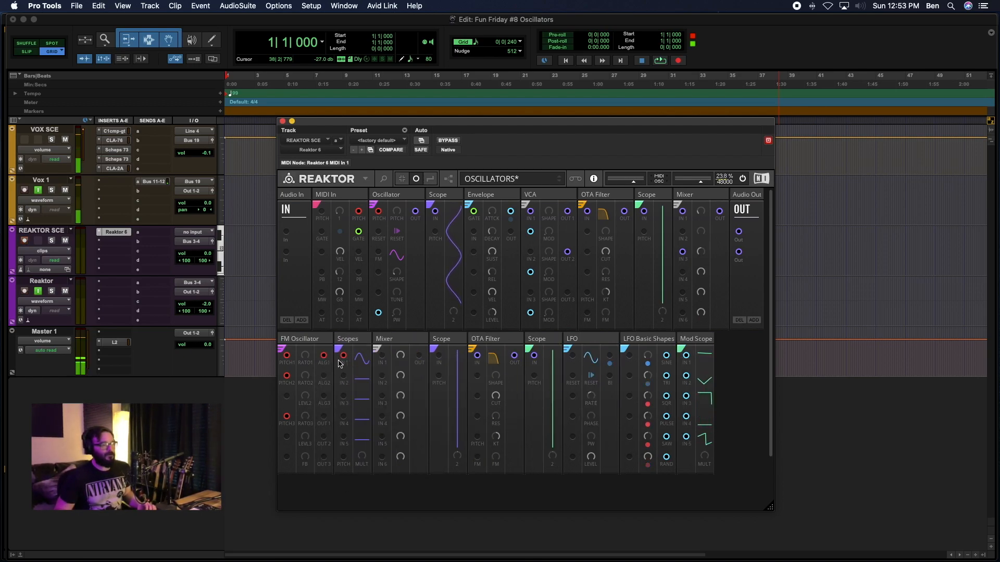
Color the ALG1 wire purple and connect the FM Oscillator's ALG2 and ALG3 outputs to Scopes inputs 2 and 3.
right_click(344, 360)
mouse_move(359, 358)
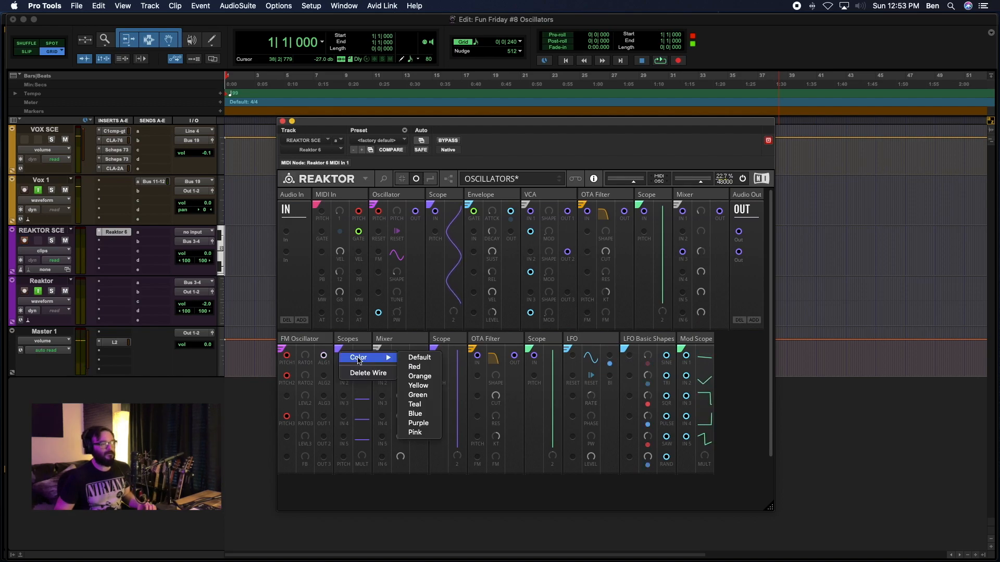
left_click(418, 423)
left_click_drag(323, 375, 343, 396)
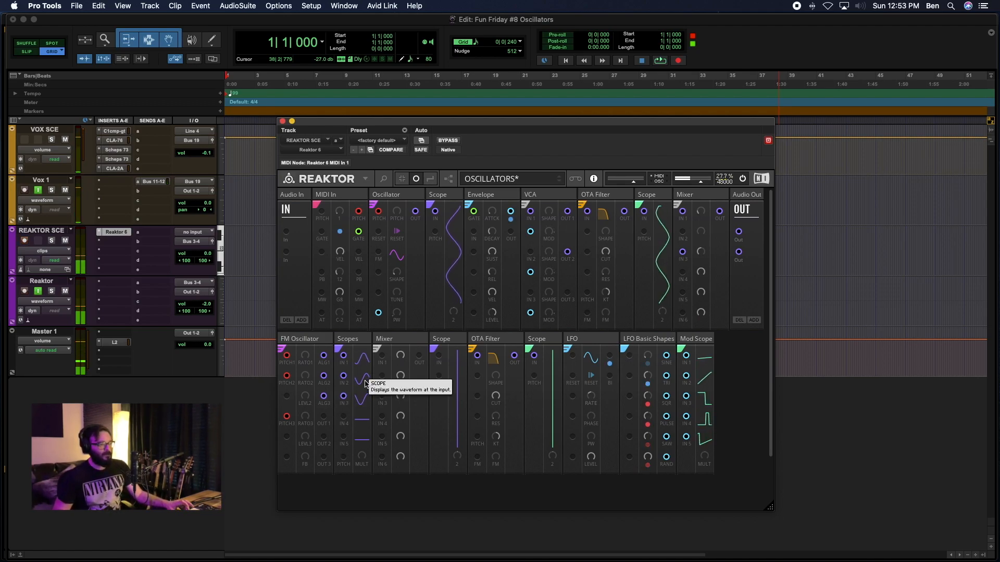
Connect the FM Oscillator's OUT1 and OUT2 to Scopes inputs 4 and 5, and delete the wire on the Scopes PITCH input.
left_click_drag(324, 416, 343, 457)
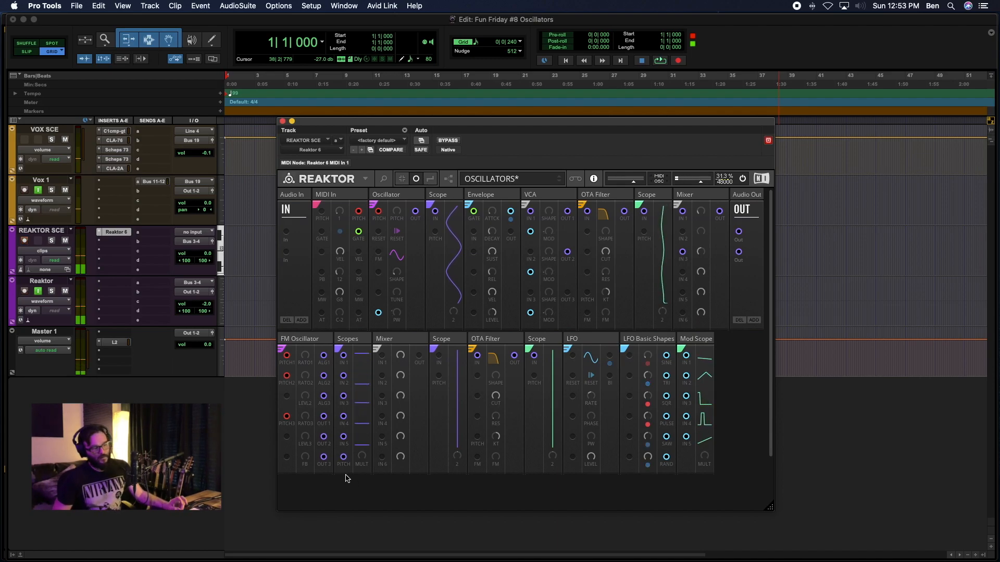
right_click(343, 458)
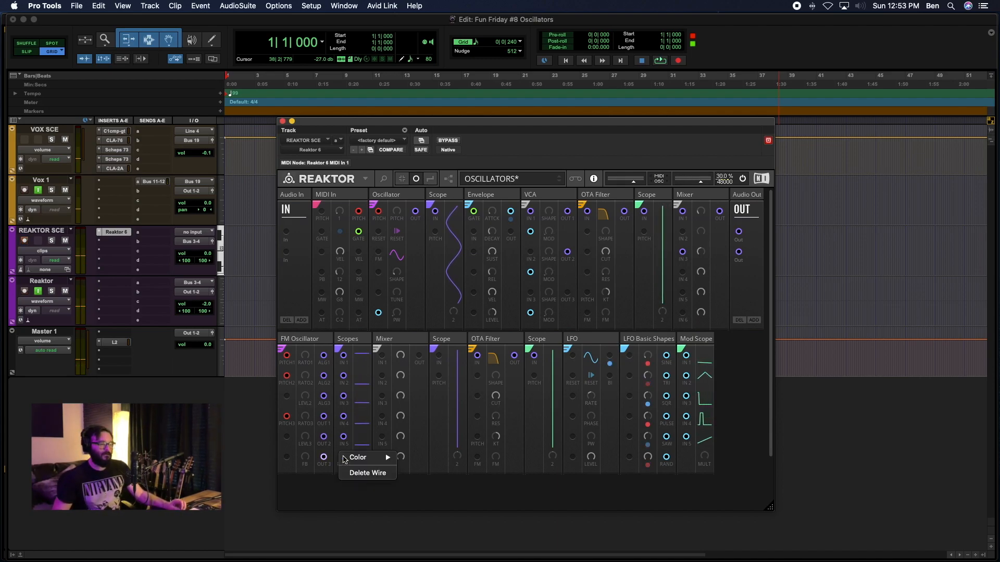
left_click(367, 472)
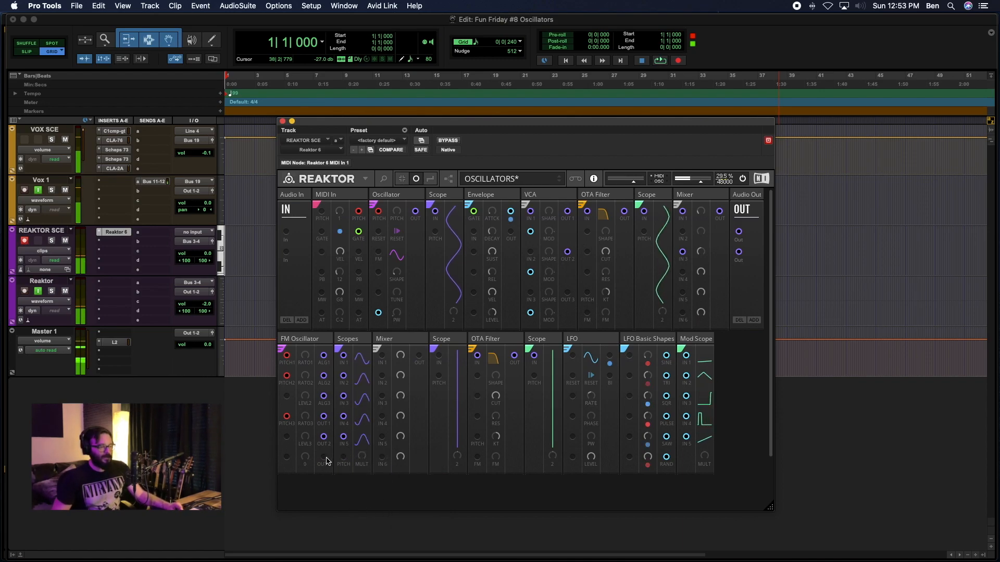
Move the single Scope in front of the Mixer and connect the FM Oscillator's OUT3 to its input.
left_click_drag(445, 339, 379, 342)
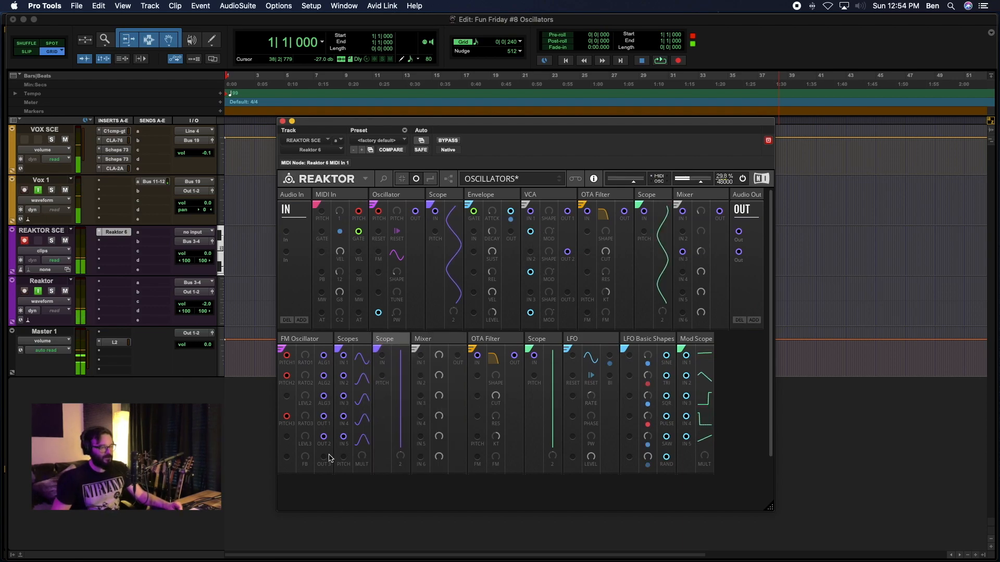
left_click_drag(323, 461, 383, 357)
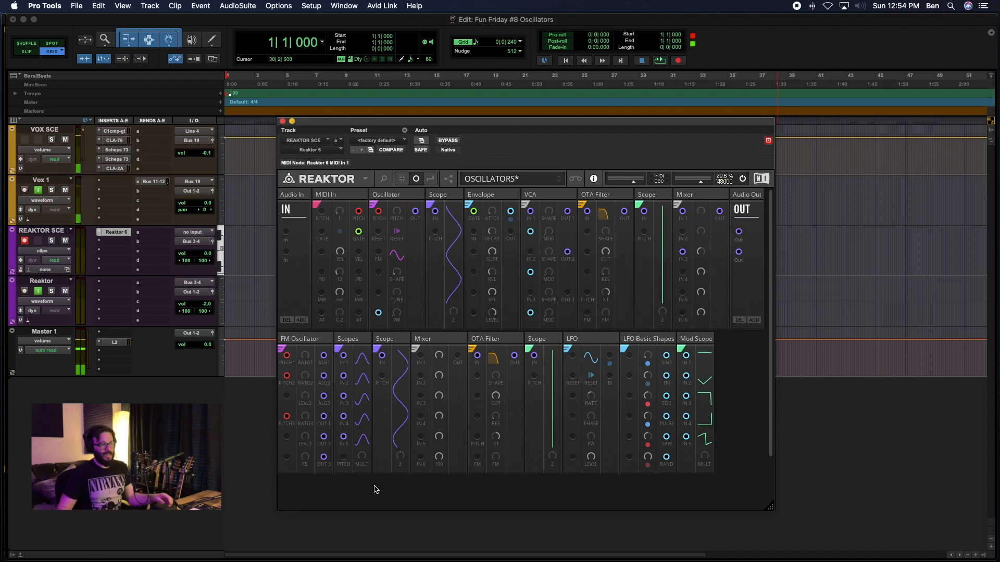
Connect the FM Oscillator's ALG1, ALG2, ALG3, OUT1, OUT2 and OUT3 outputs to inputs 1 to 6 of the second-row Mixer, with wires shown.
left_click_drag(323, 357, 420, 357)
left_click_drag(324, 376, 420, 376)
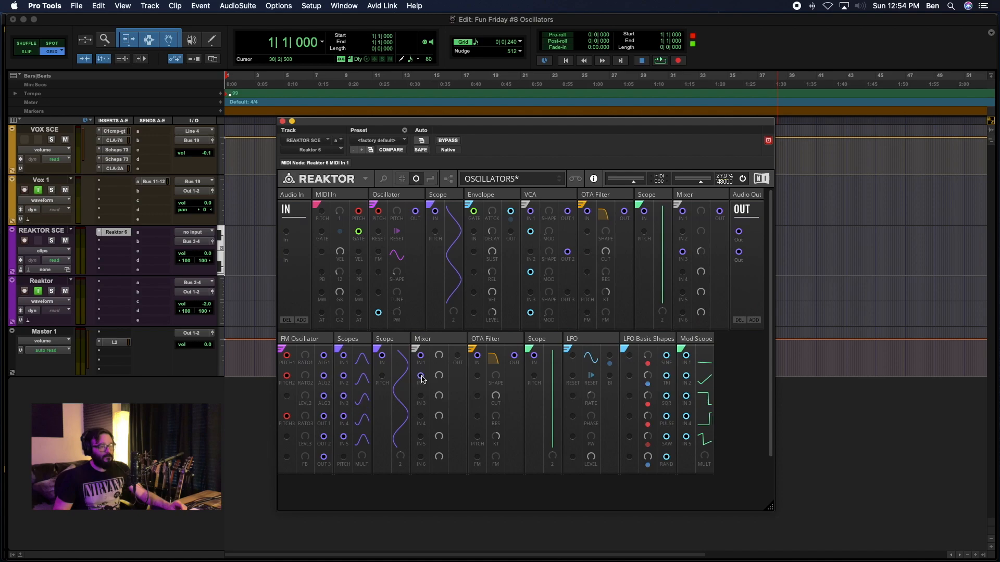
left_click(430, 178)
left_click_drag(324, 396, 420, 395)
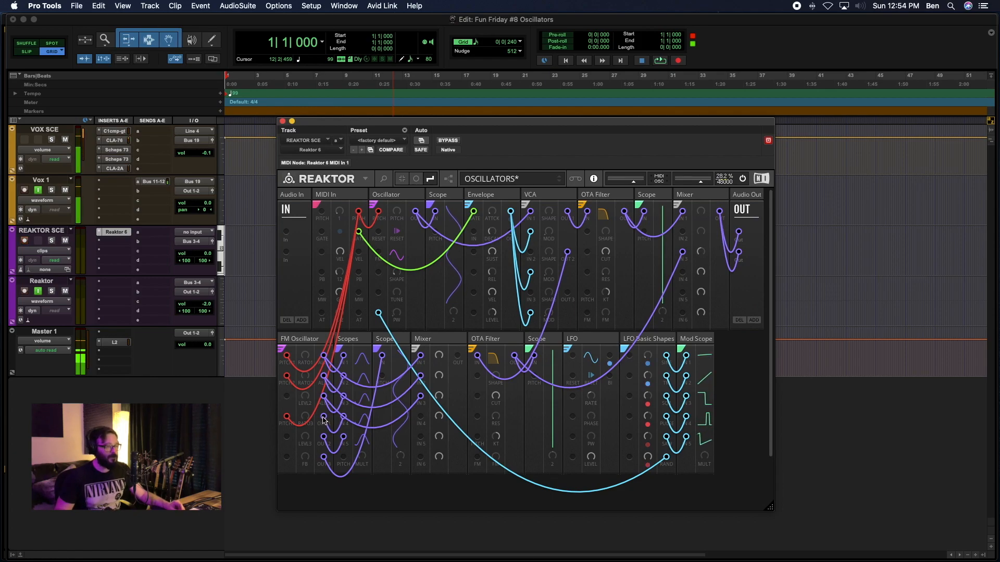
left_click_drag(324, 418, 420, 416)
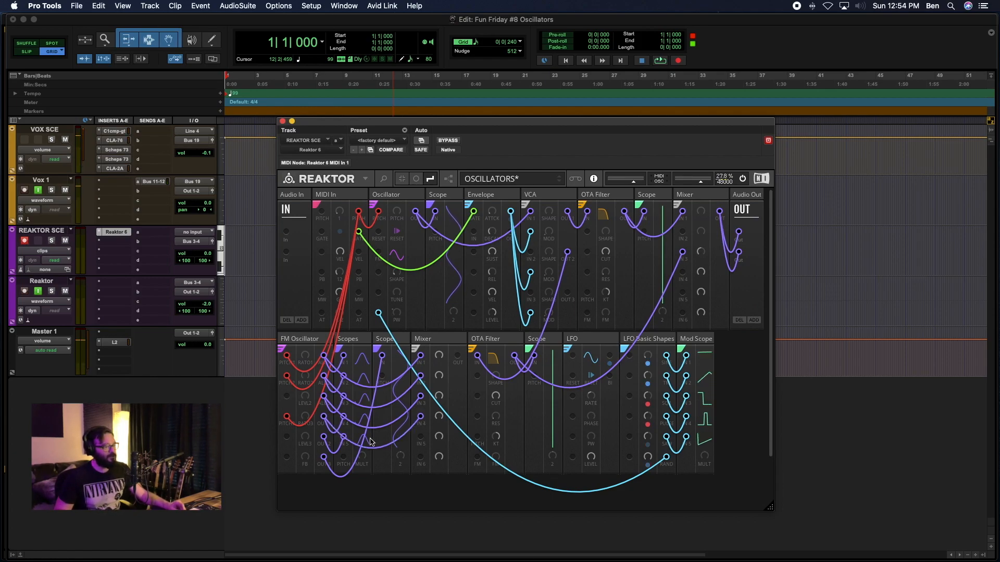
left_click_drag(323, 437, 420, 437)
left_click_drag(338, 463, 420, 457)
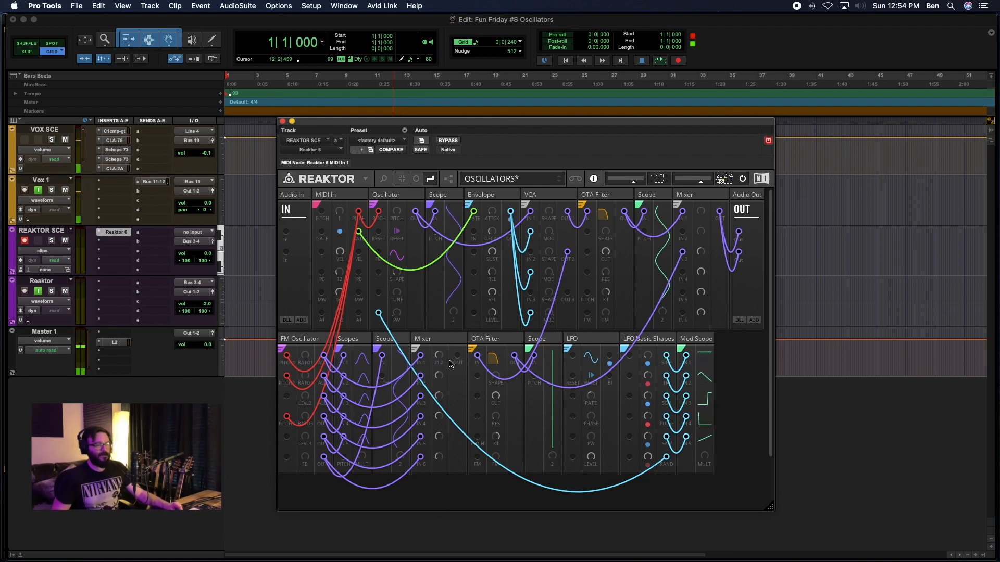
Connect the second-row Mixer's output to the VCA's second audio input, and highlight the Envelope and second-row OTA Filter wiring.
left_click_drag(457, 356, 531, 253)
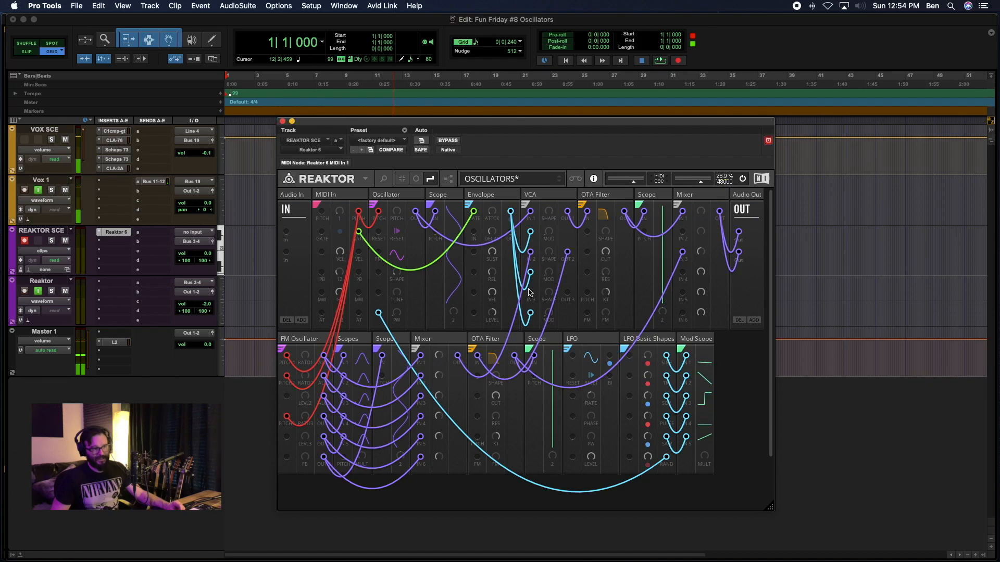
left_click(482, 201)
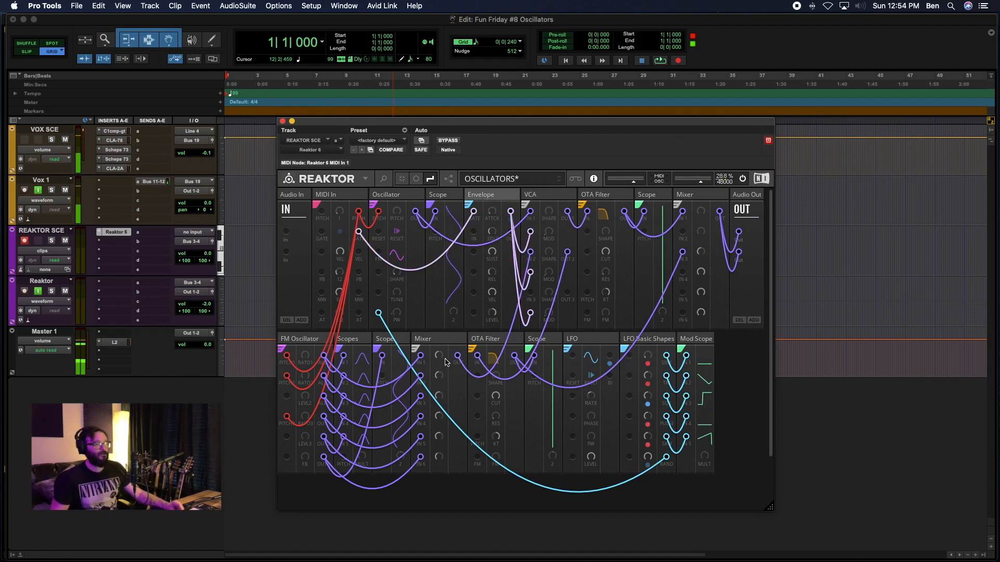
left_click(483, 342)
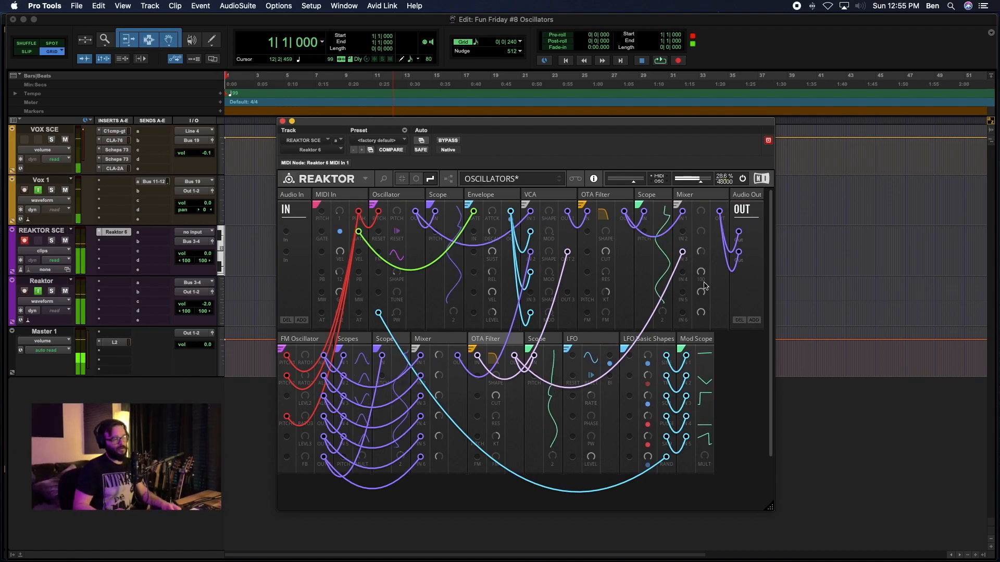
Adjust the FM Oscillator's first ratio knob and hide the patch wires.
mouse_move(305, 356)
left_mouse_down()
mouse_move(304, 322)
mouse_move(308, 381)
mouse_move(303, 372)
left_mouse_up()
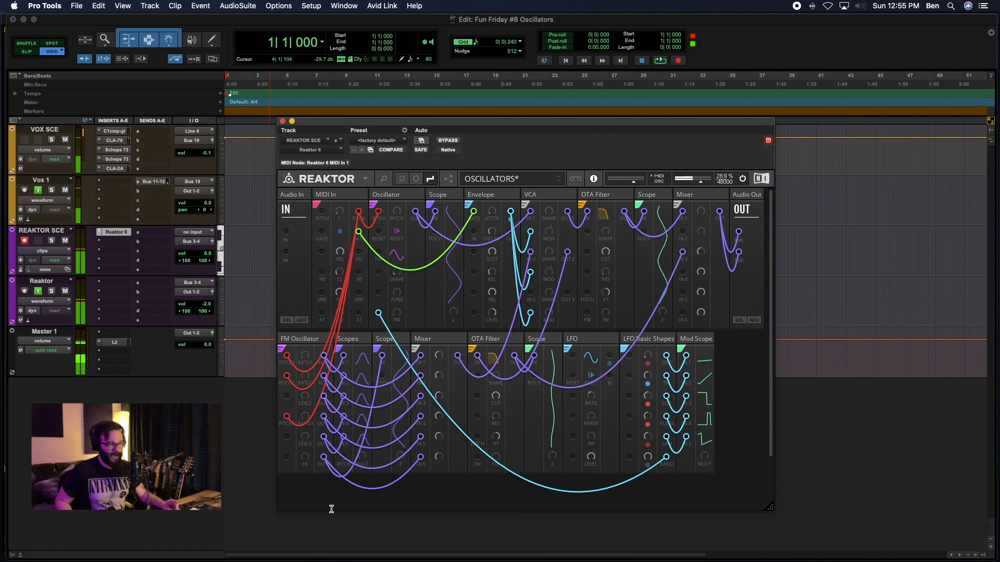
left_click(416, 178)
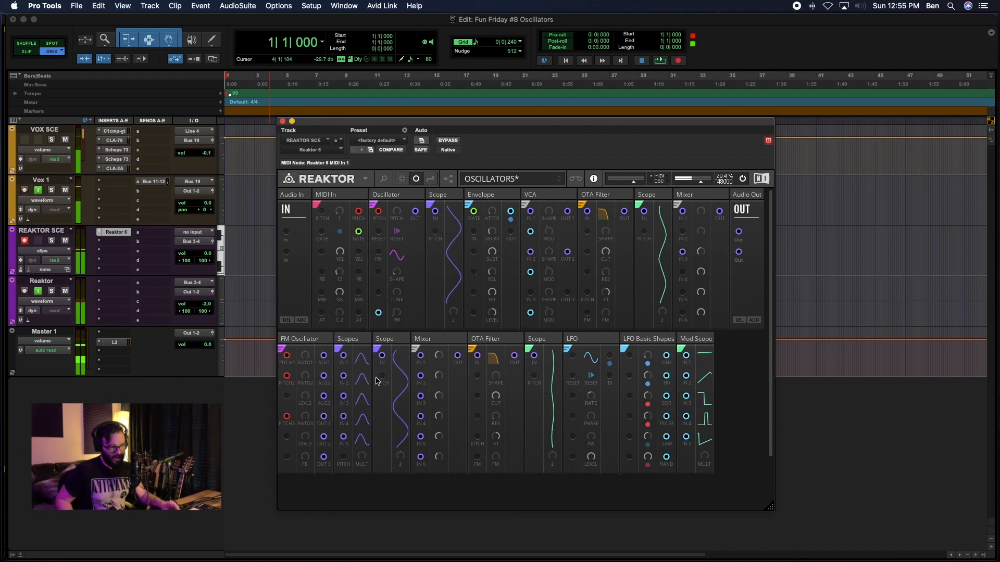
Add a Nano Scope (Single) right after the second-row Mixer and connect the Mixer's output to its input.
double_click(387, 497)
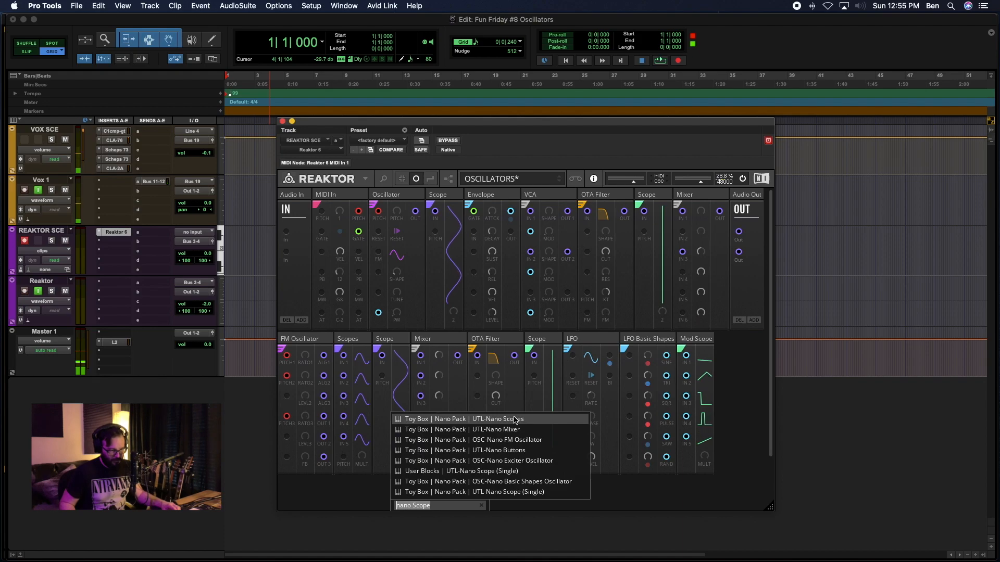
left_click(496, 472)
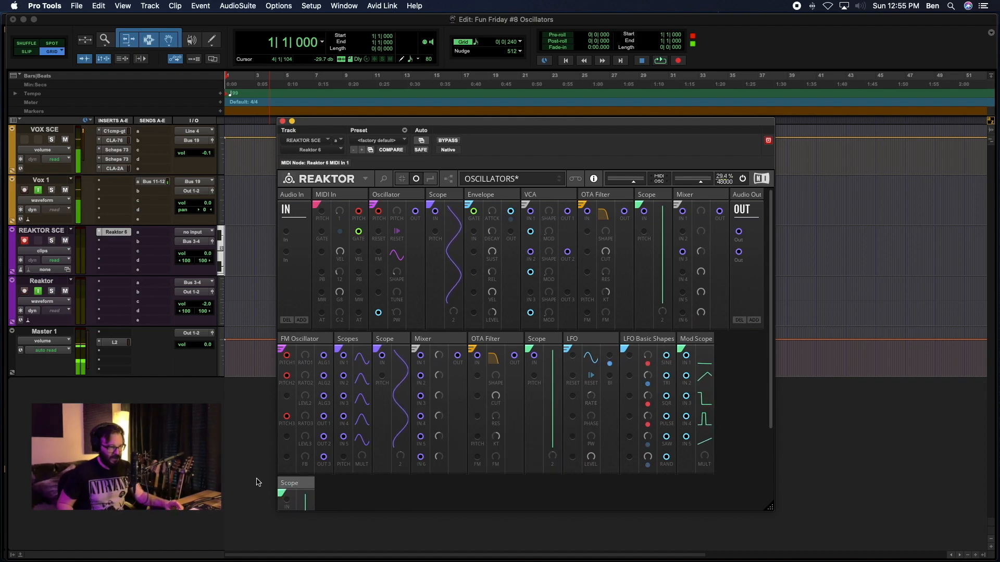
left_click_drag(288, 484, 472, 344)
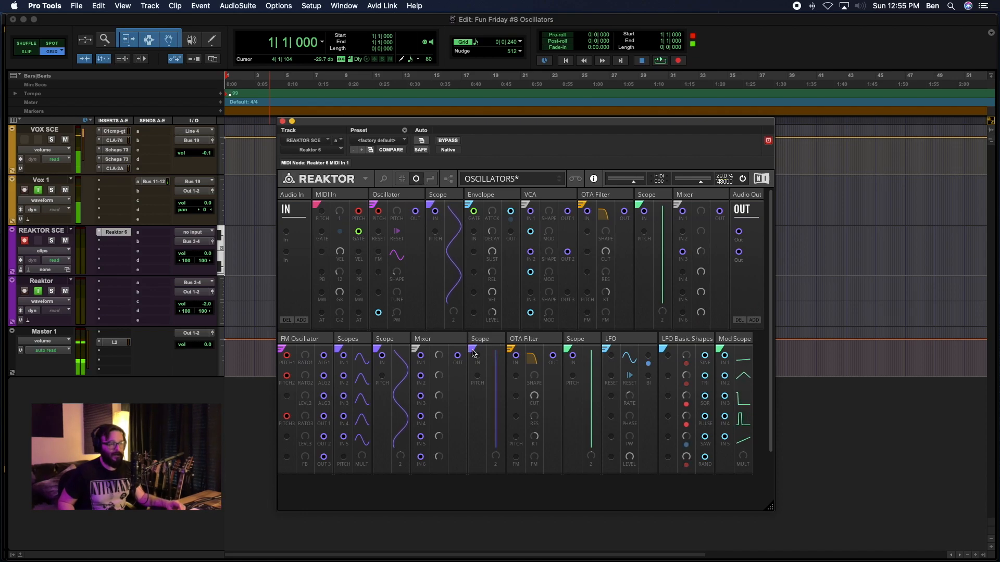
left_click_drag(457, 357, 477, 359)
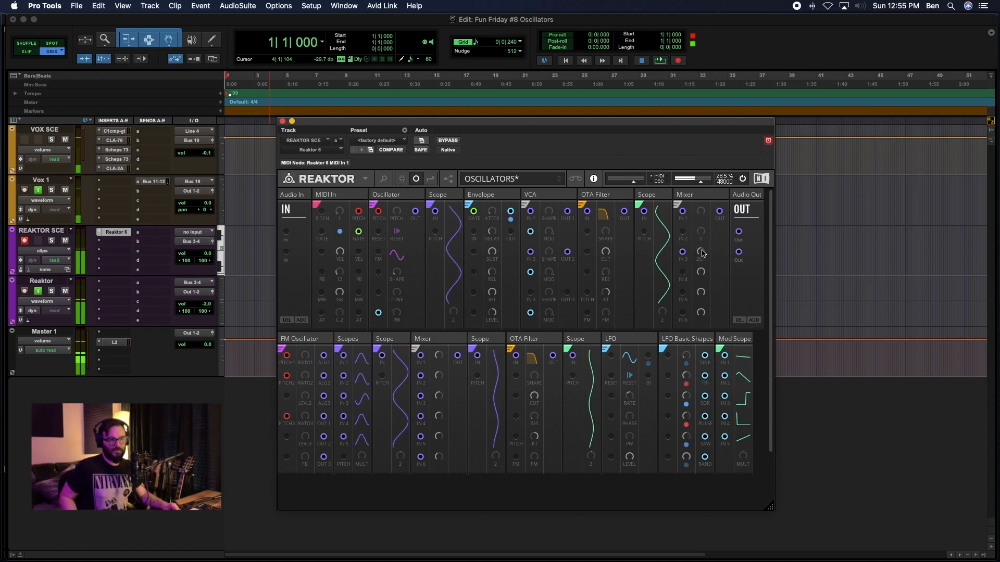
Adjust the first-row Mixer's input level, and vary the FM Oscillator's ratio 1, level 3 and ratio 2 knobs.
left_click_drag(702, 211, 699, 244)
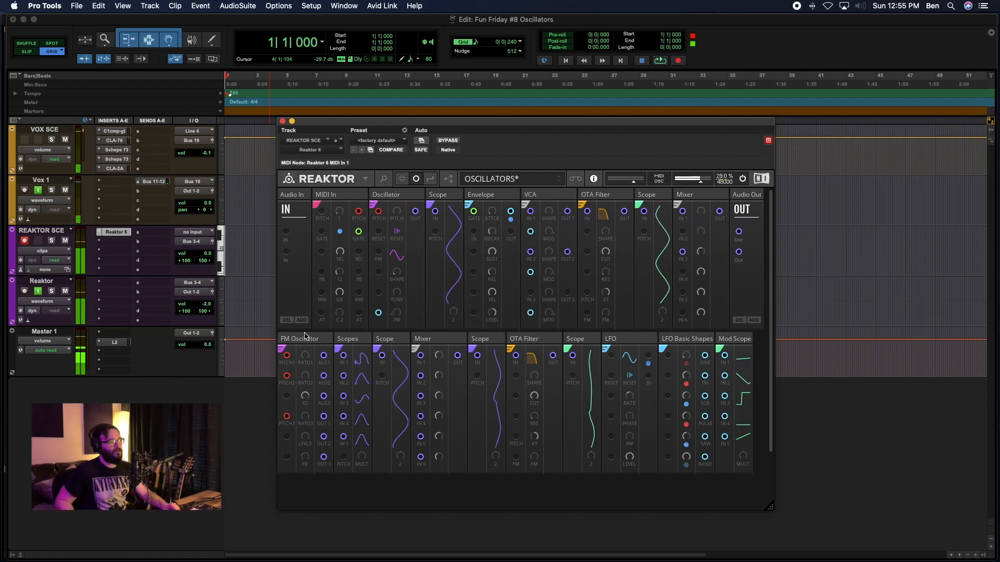
left_click_drag(304, 360, 305, 377)
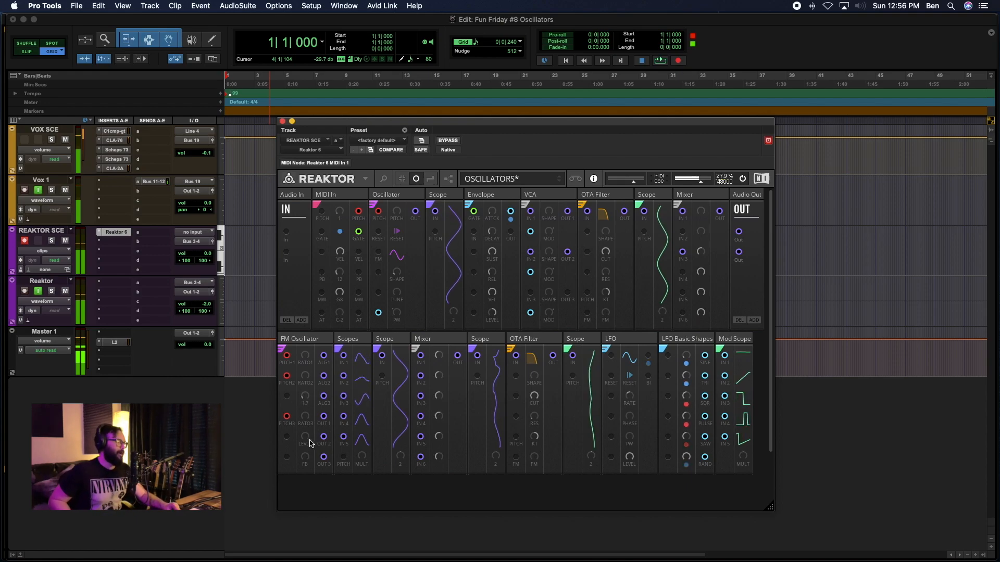
left_click_drag(305, 441, 306, 462)
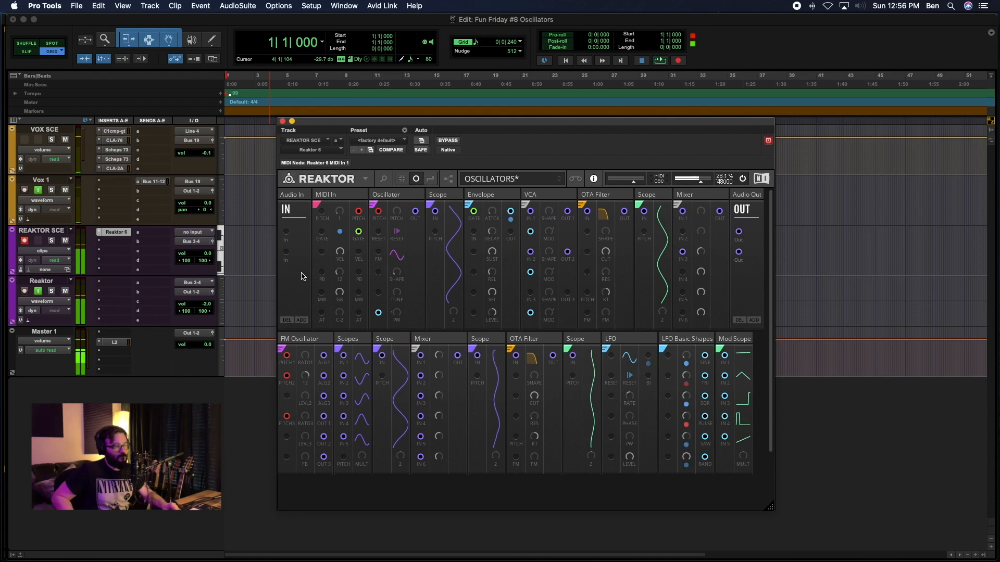
left_click_drag(307, 388, 301, 286)
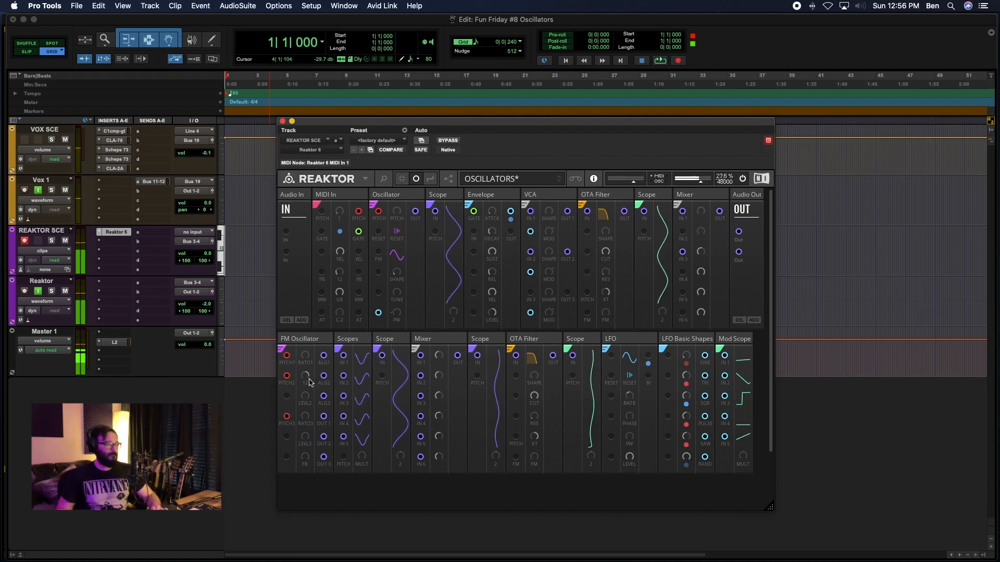
Readjust the FM Oscillator's ratio 2, and rebalance the levels of operators 2 and 3.
left_click_drag(309, 376, 310, 355)
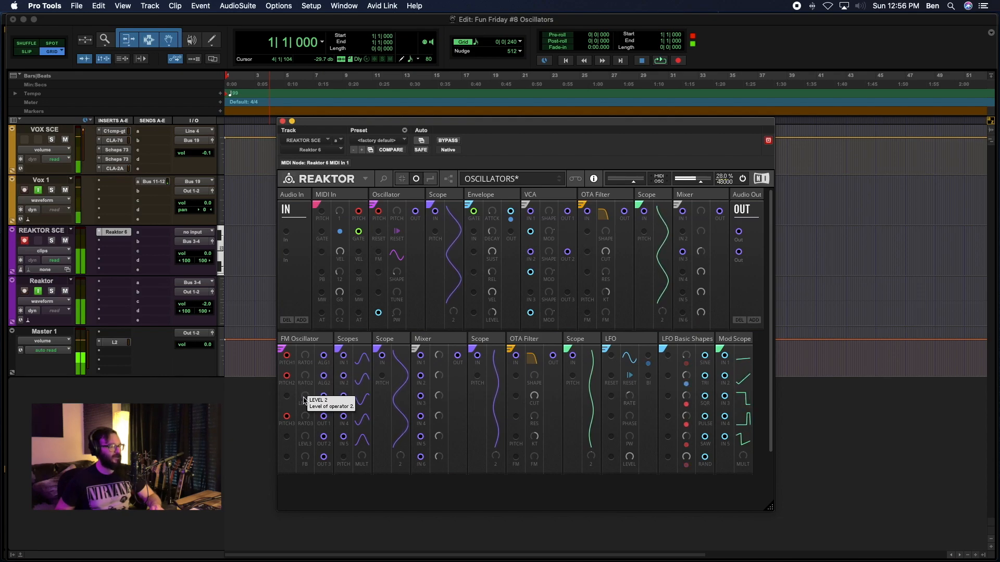
left_click_drag(305, 400, 306, 363)
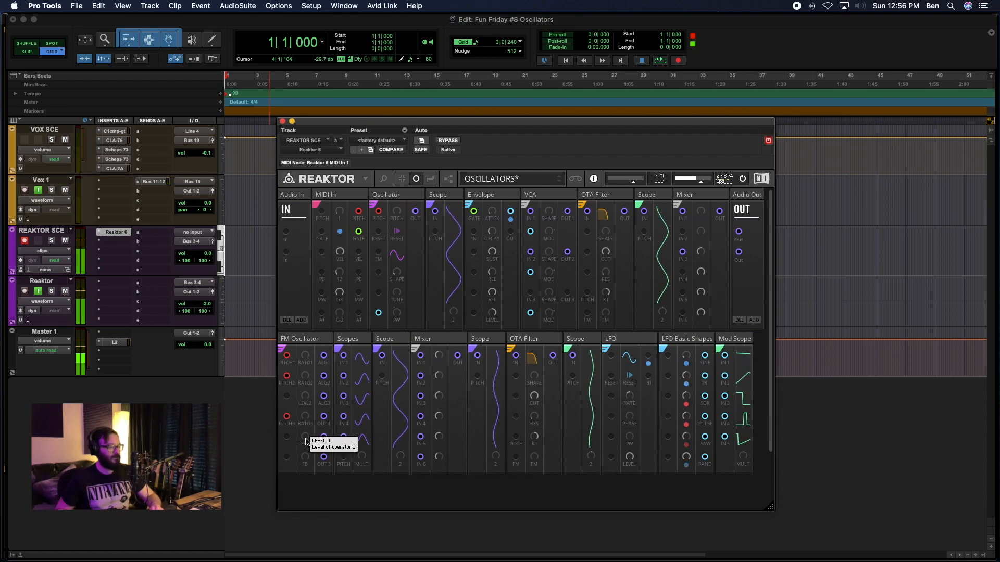
mouse_move(307, 442)
left_mouse_down()
mouse_move(298, 375)
mouse_move(296, 443)
left_mouse_up()
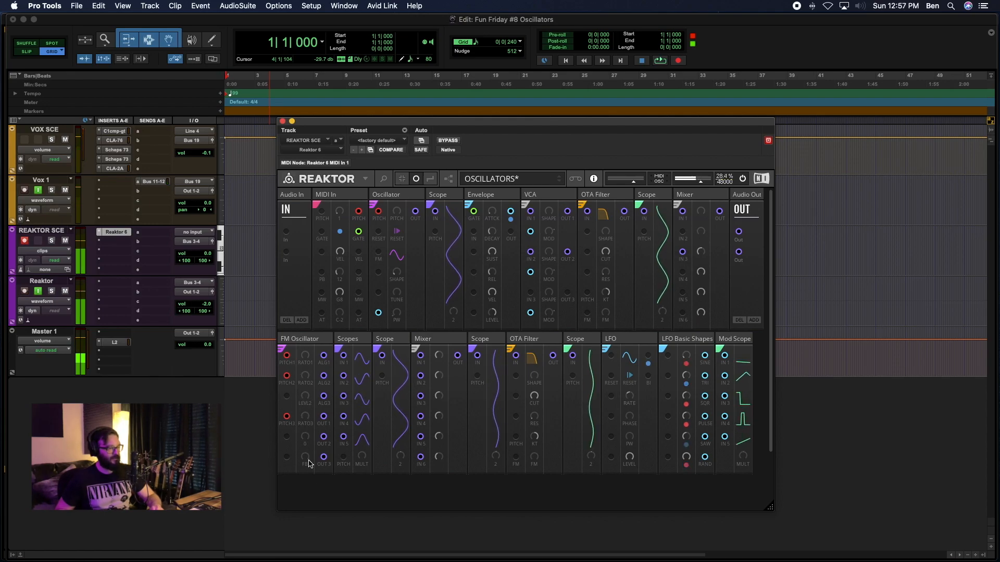
Sweep the FM Oscillator's feedback amount up and down.
left_click_drag(302, 458, 313, 504)
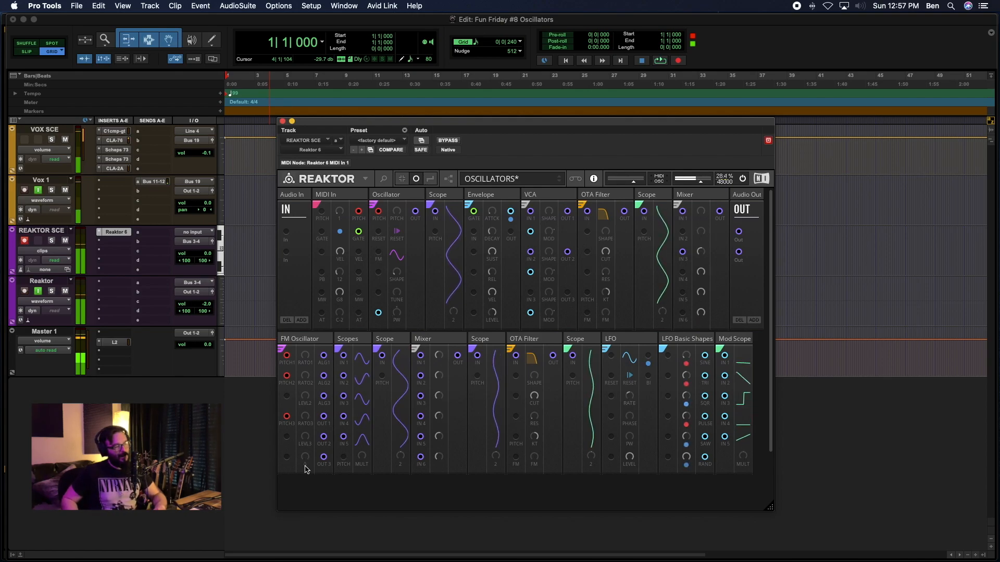
left_click_drag(302, 451, 294, 411)
mouse_move(296, 480)
left_mouse_down()
mouse_move(282, 421)
mouse_move(279, 518)
mouse_move(294, 461)
left_mouse_up()
mouse_move(297, 514)
left_mouse_down()
mouse_move(320, 465)
mouse_move(311, 505)
left_mouse_up()
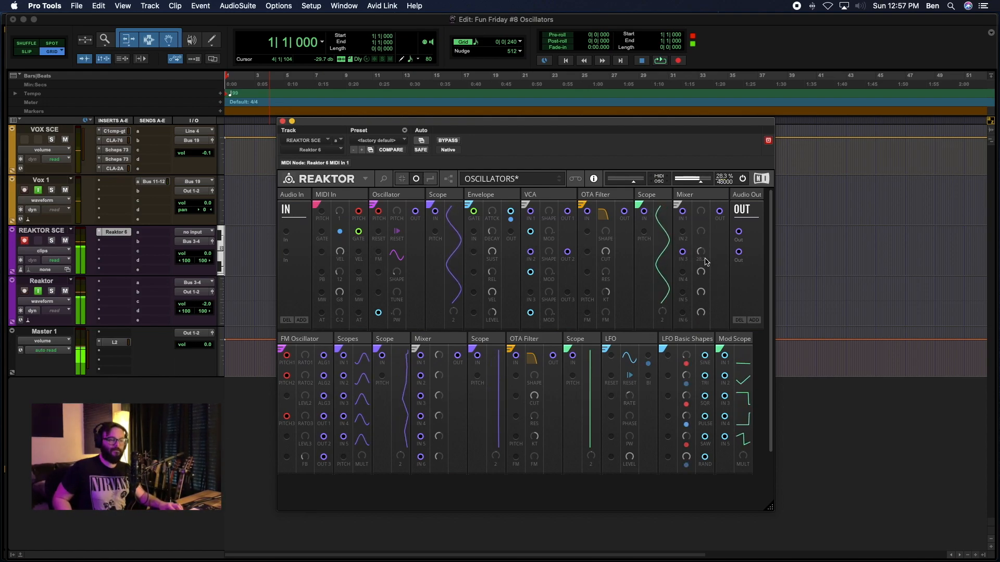
Adjust the first-row Mixer's third input level and the FM Oscillator's ratio 3, level 3 and level 2 knobs.
mouse_move(701, 143)
left_mouse_down()
mouse_move(708, 126)
mouse_move(700, 150)
left_mouse_up()
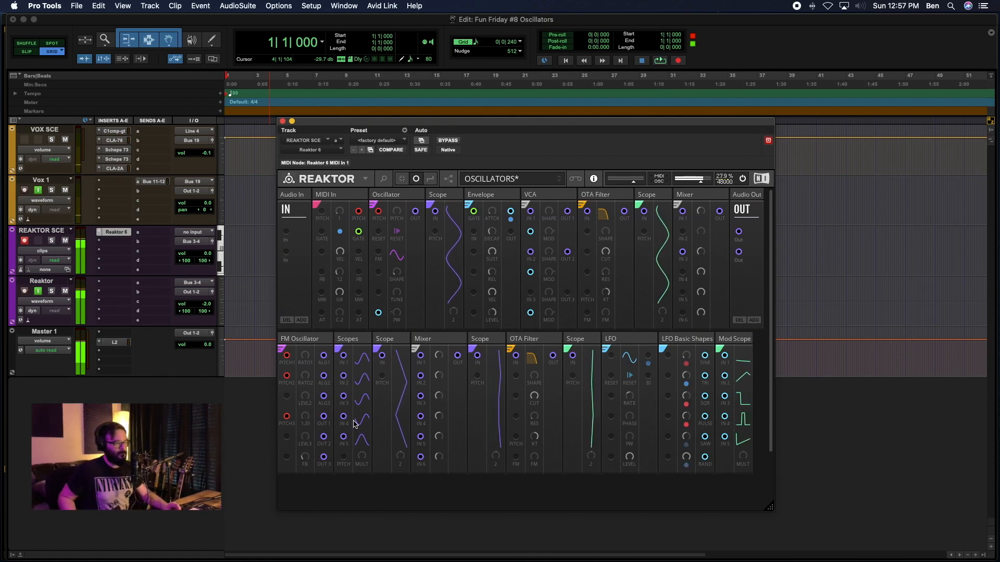
left_click_drag(324, 492, 296, 403)
left_click_drag(306, 437, 306, 399)
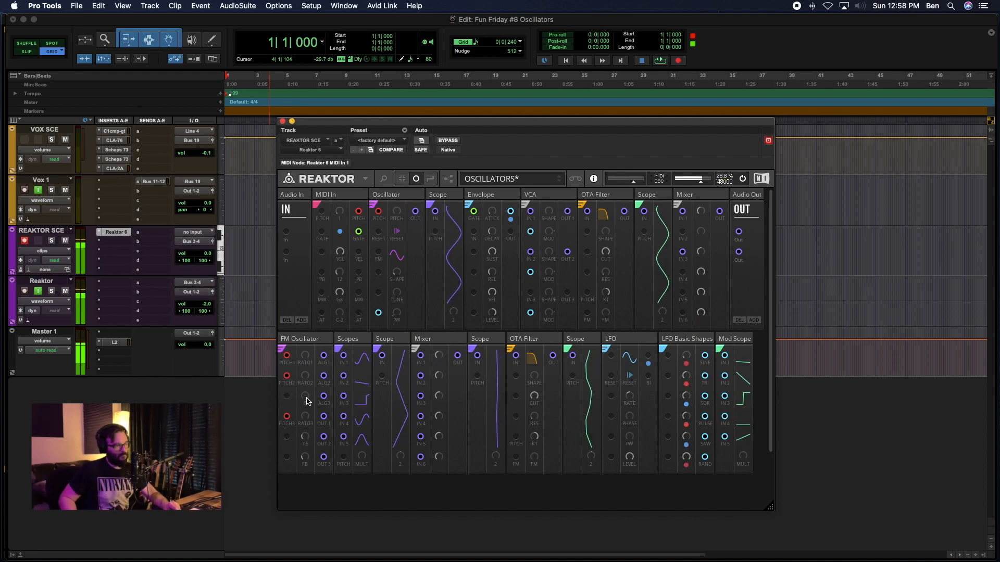
left_click_drag(305, 395, 304, 377)
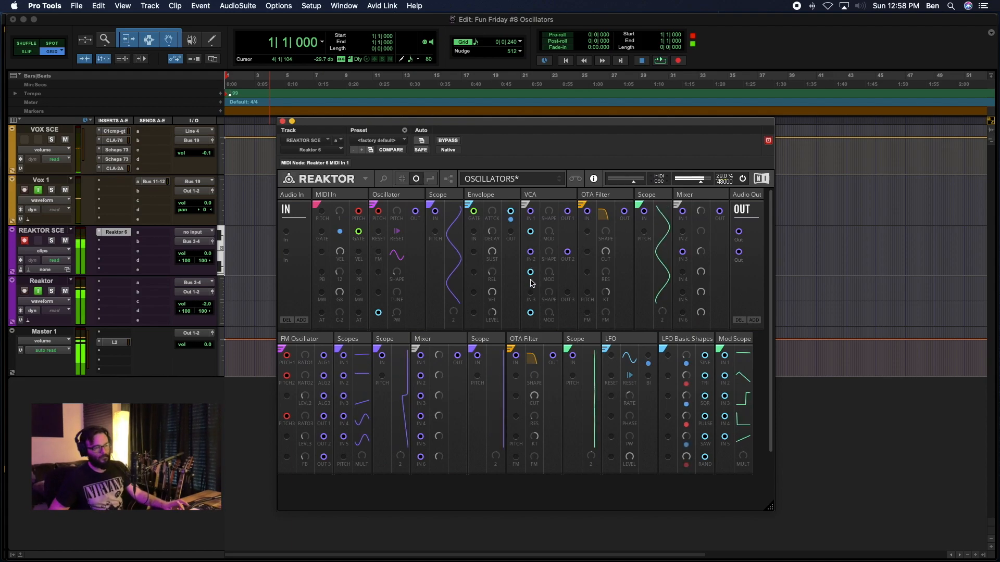
Adjust the second-row OTA Filter's cutoff, FM and shape knobs, and try ALG1 as its FM source before deleting that wire.
left_click_drag(536, 395, 562, 394)
left_click_drag(534, 458, 541, 490)
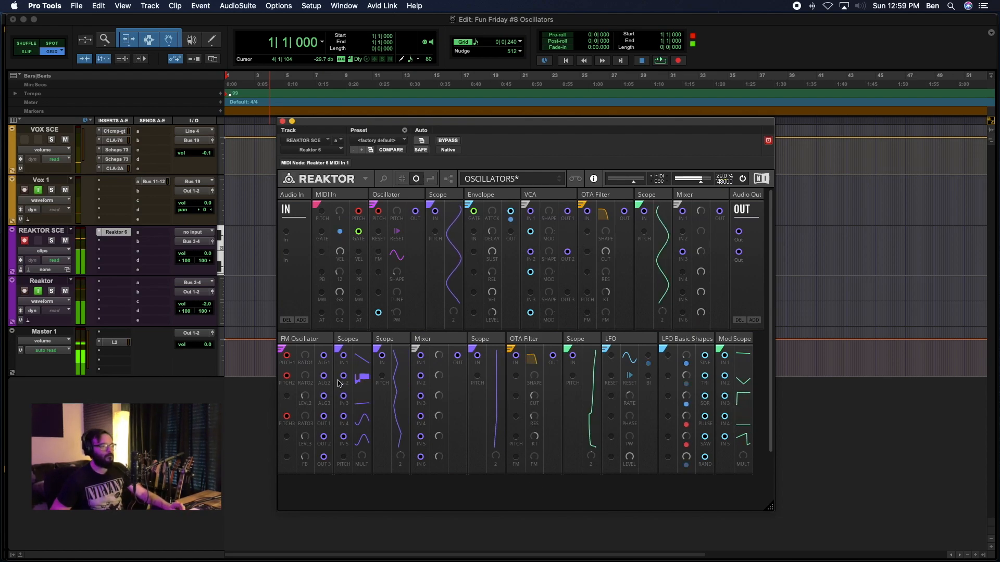
left_click_drag(324, 357, 516, 459)
right_click(516, 459)
left_click(539, 474)
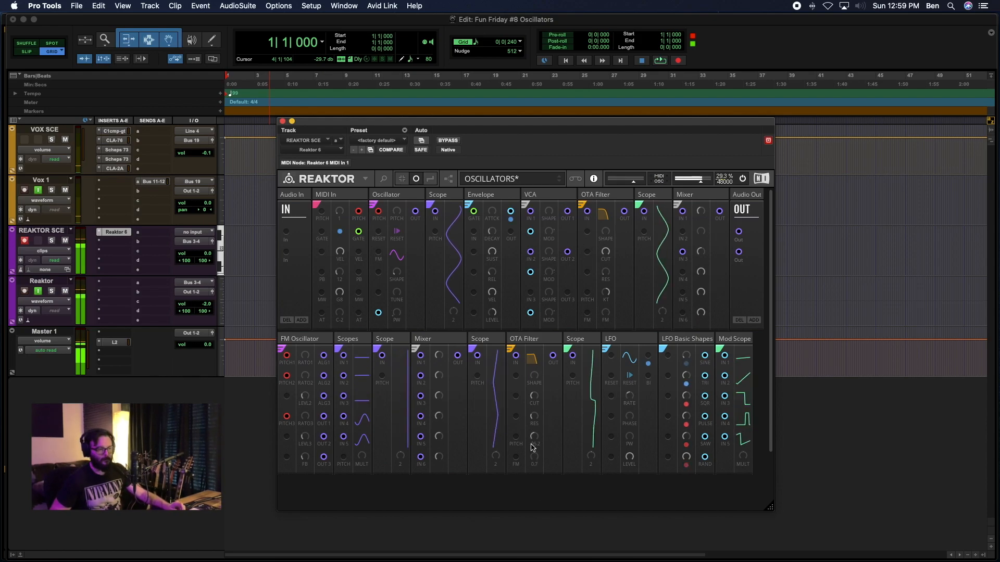
left_click_drag(535, 378, 543, 256)
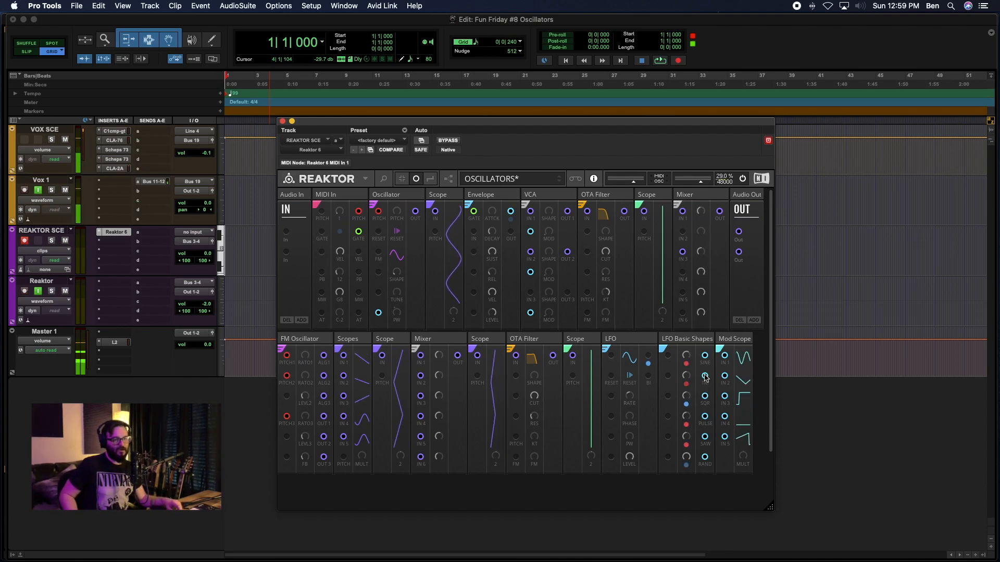
Connect the LFO Basic Shapes' sine output to the FM Oscillator's level 2 modulation input, colour the wire light blue, and adjust level 2.
left_click_drag(684, 427, 288, 398)
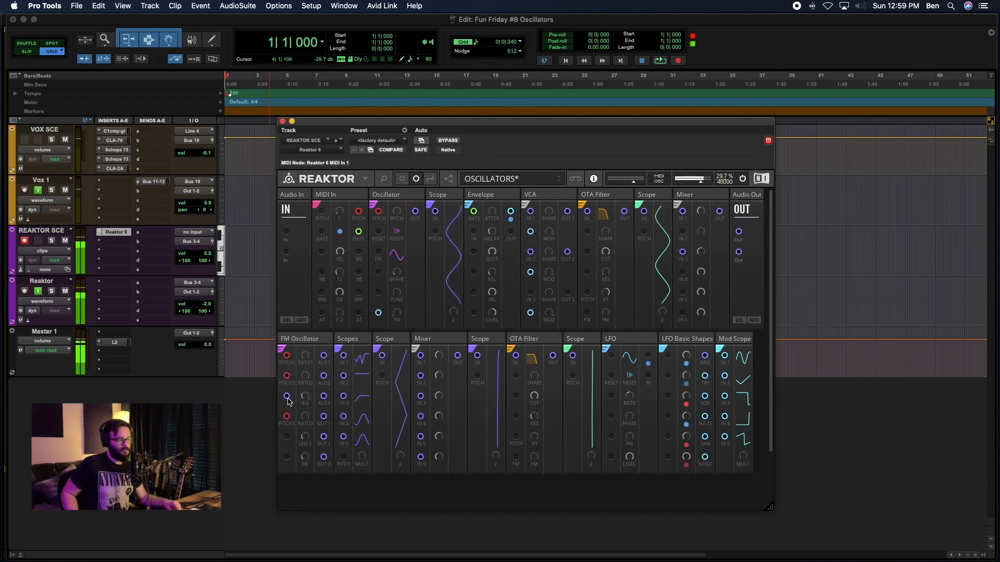
right_click(287, 399)
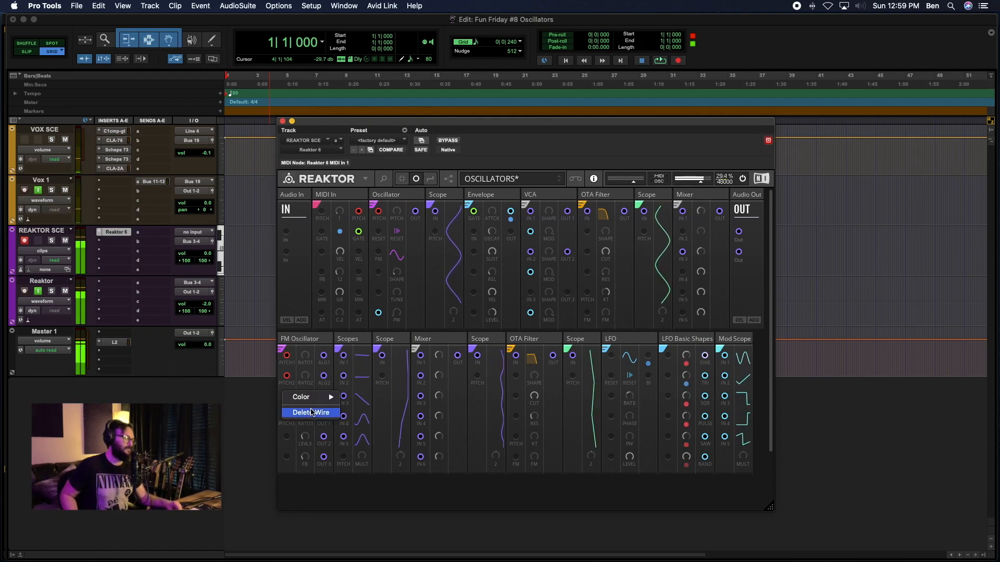
mouse_move(310, 398)
left_click(358, 453)
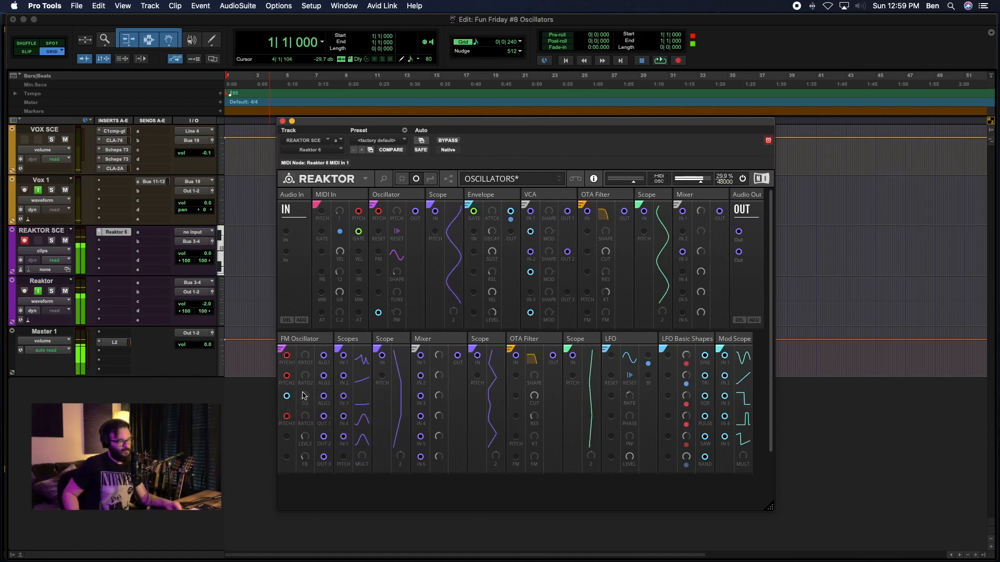
left_click_drag(301, 389, 300, 383)
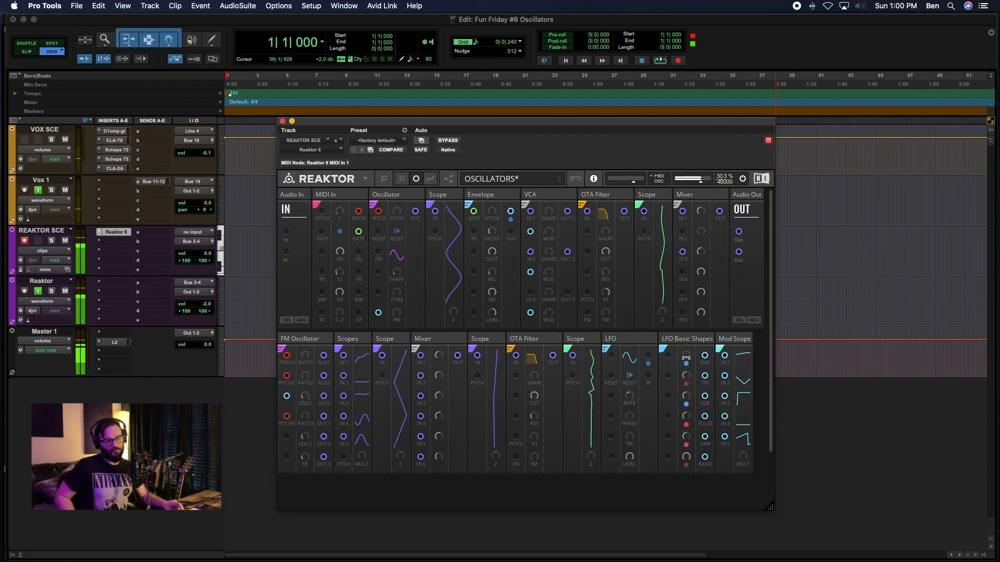
Connect the LFO Basic Shapes' PULSE output to the FM Oscillator's level 3 modulation input, and adjust the mix, level 3 and feedback.
left_click_drag(705, 415, 288, 438)
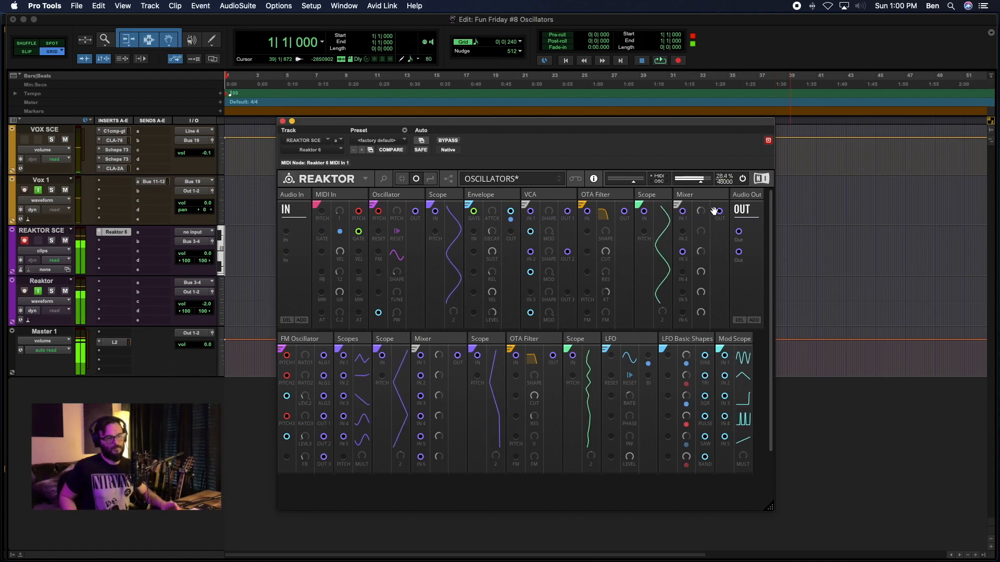
left_click_drag(701, 254, 695, 245)
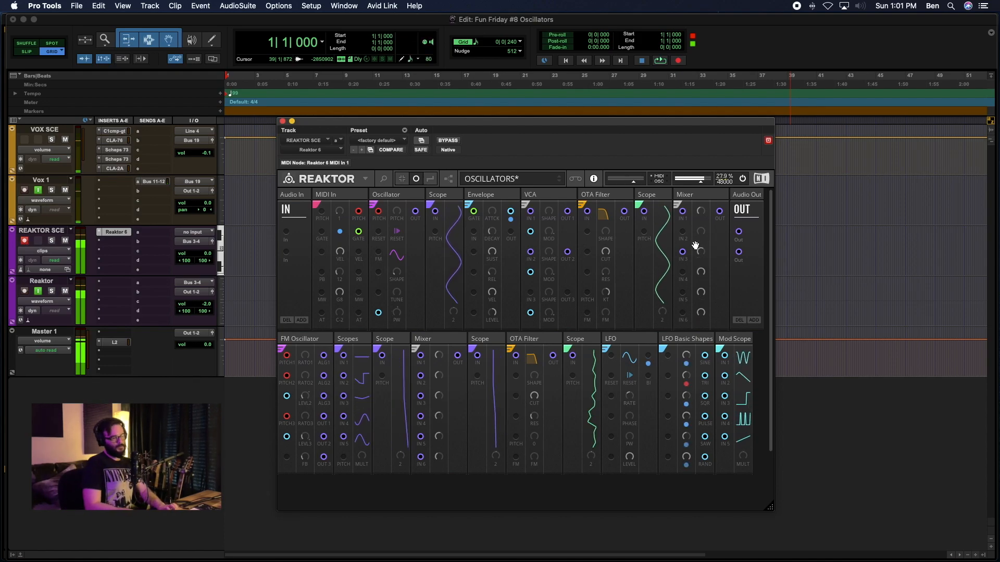
left_click_drag(305, 440, 298, 385)
left_click_drag(305, 458, 305, 439)
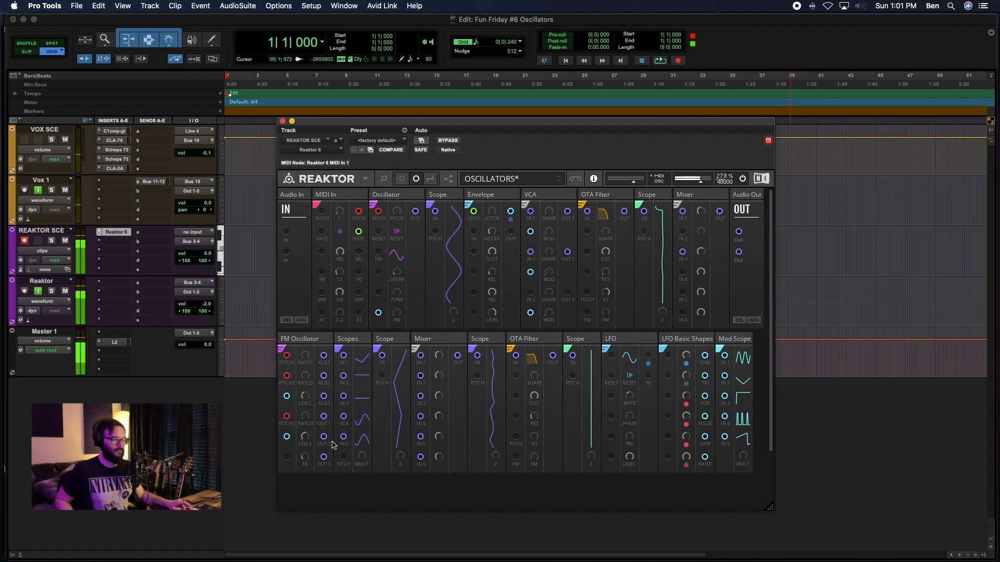
Vary the FM Oscillator's three operator ratios and level 3 while the LFOs modulate it.
left_click_drag(303, 418, 345, 517)
mouse_move(304, 438)
left_mouse_down()
mouse_move(301, 462)
mouse_move(317, 455)
mouse_move(303, 457)
left_mouse_up()
left_click_drag(304, 418, 306, 436)
left_click_drag(306, 360, 292, 264)
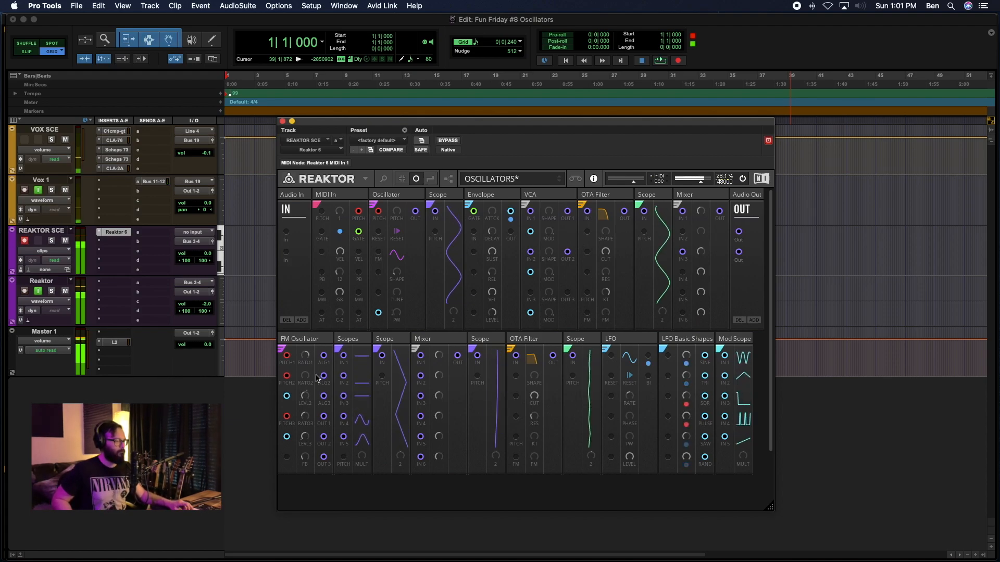
left_click_drag(307, 377, 305, 314)
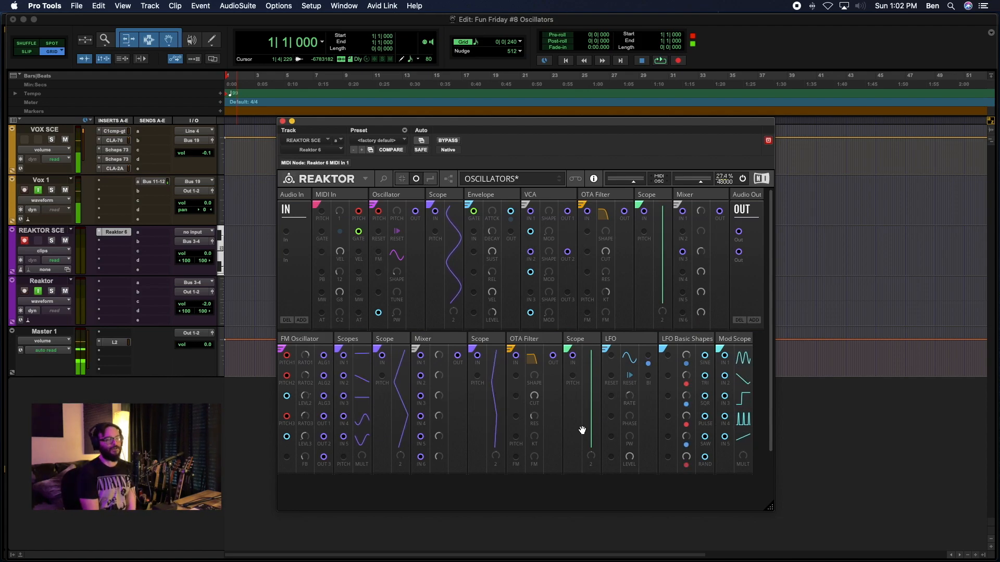
Show all patch wires in the rack and mute the VOX SCE track.
left_click(430, 179)
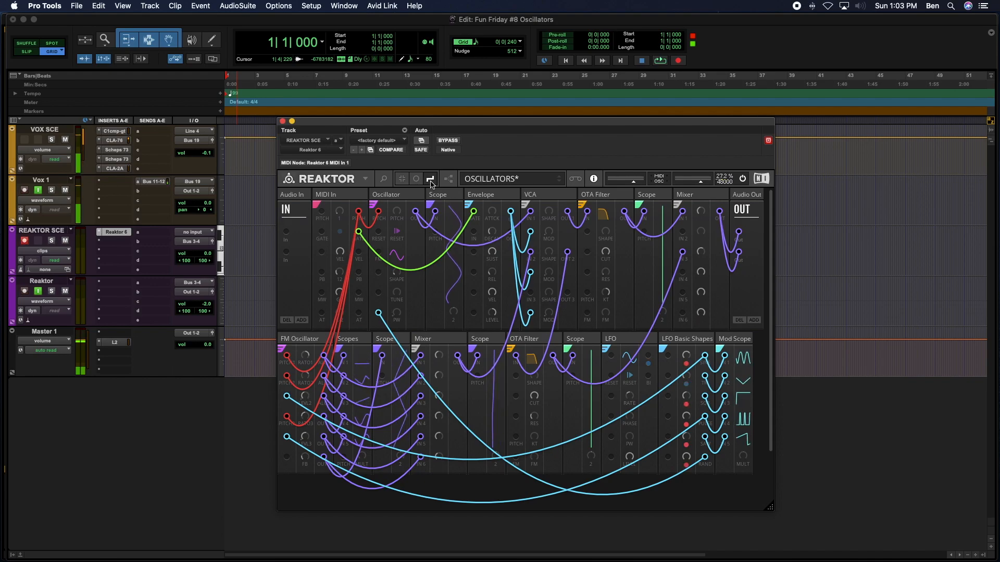
left_click(65, 140)
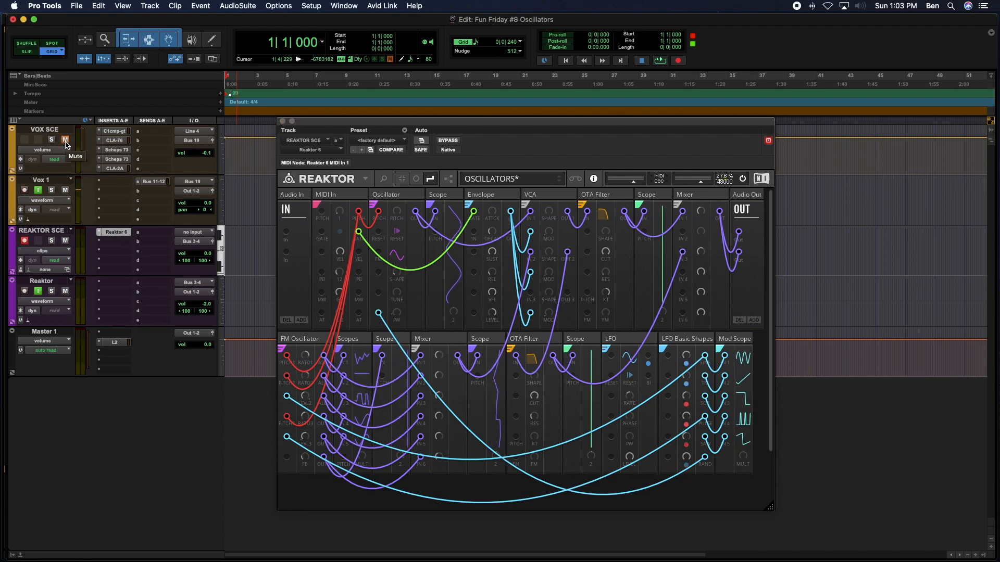